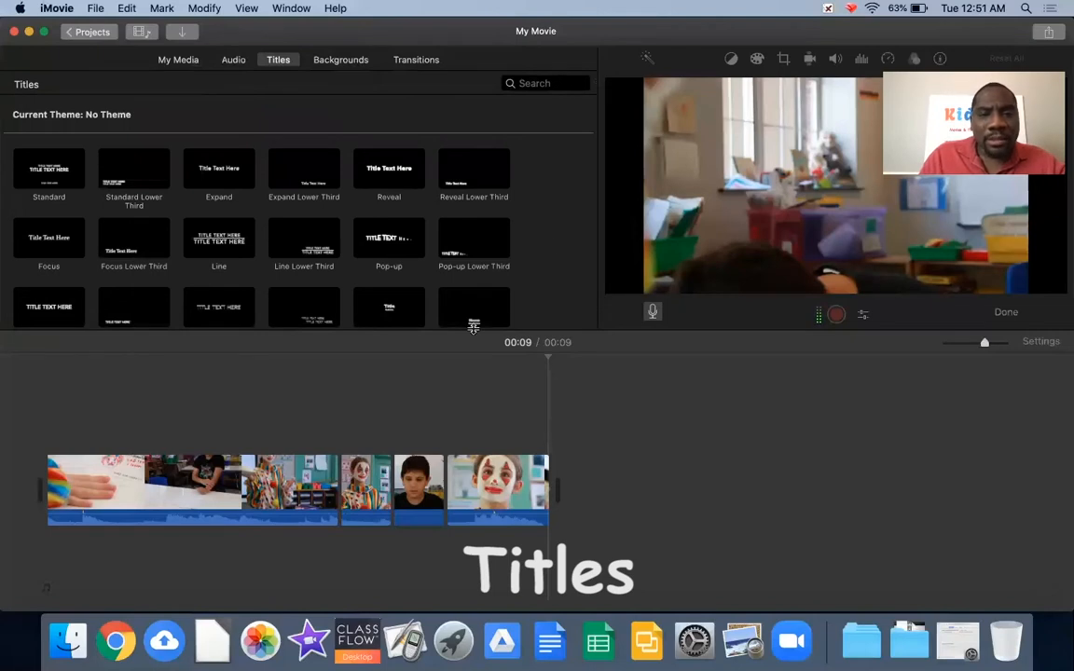
Enlarge the title browser and preview area, and add the Standard title after the last clip.
drag(474, 326, 474, 383)
click(52, 178)
double_click(51, 178)
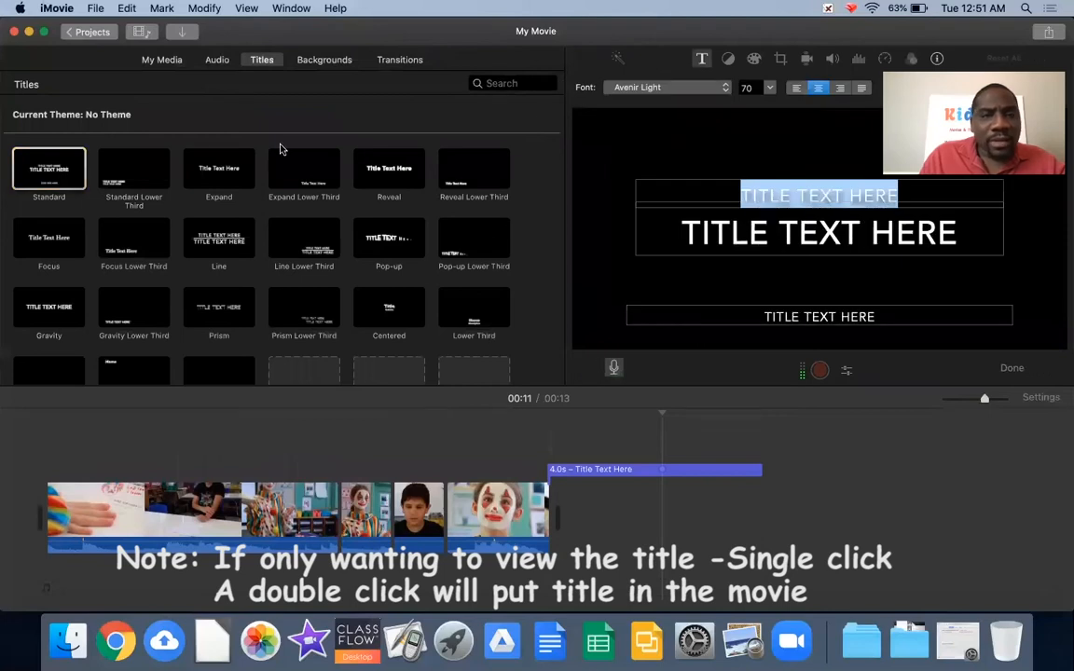
Preview the Standard Lower Third and Expand titles, and delete the Standard title from the end of the timeline.
click(140, 179)
click(216, 169)
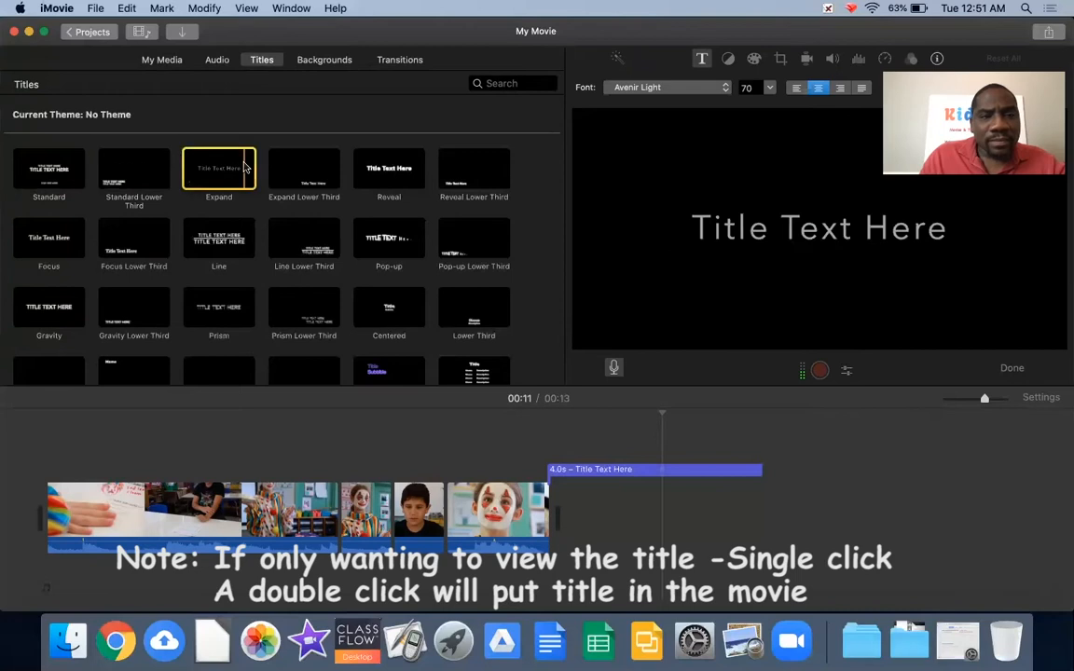
click(625, 470)
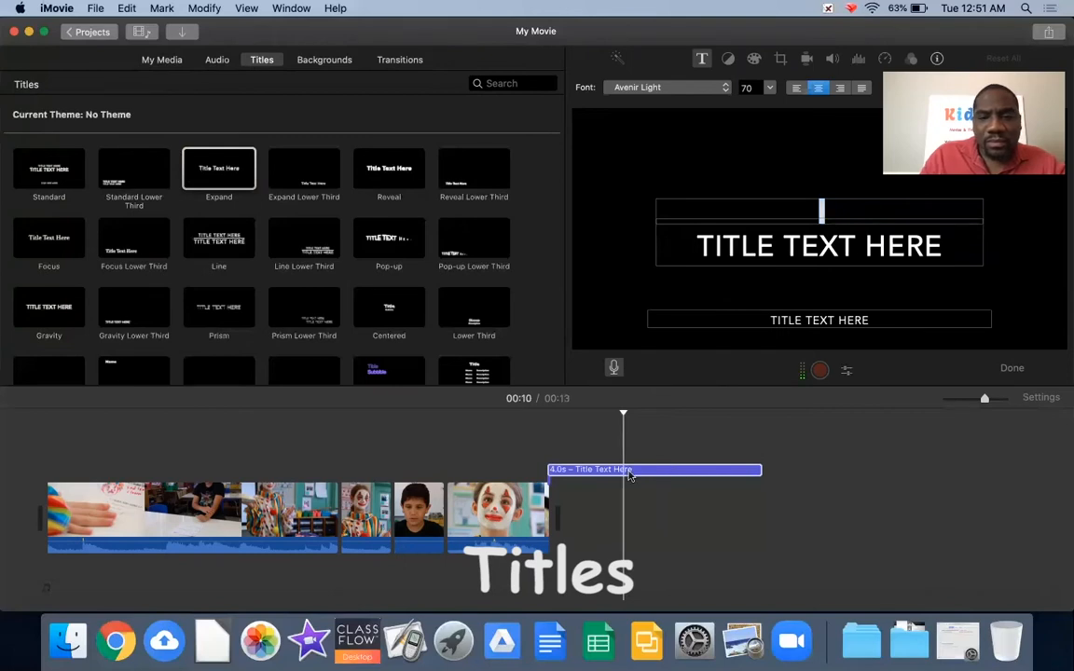
key(Delete)
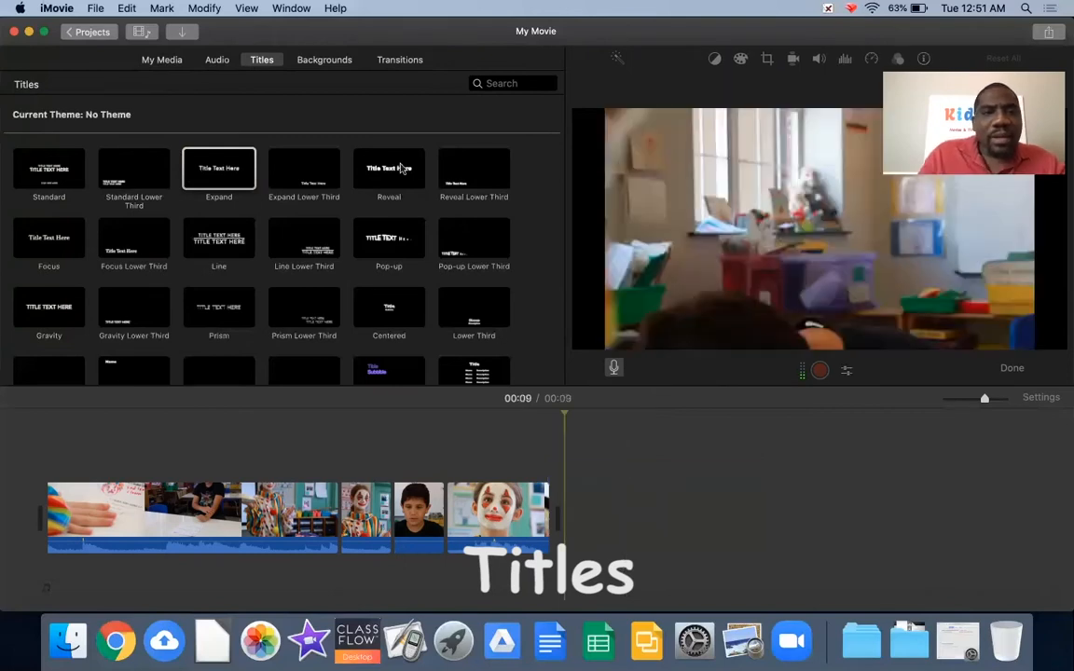
Preview the Reveal, Line and Pop-up title styles.
click(383, 167)
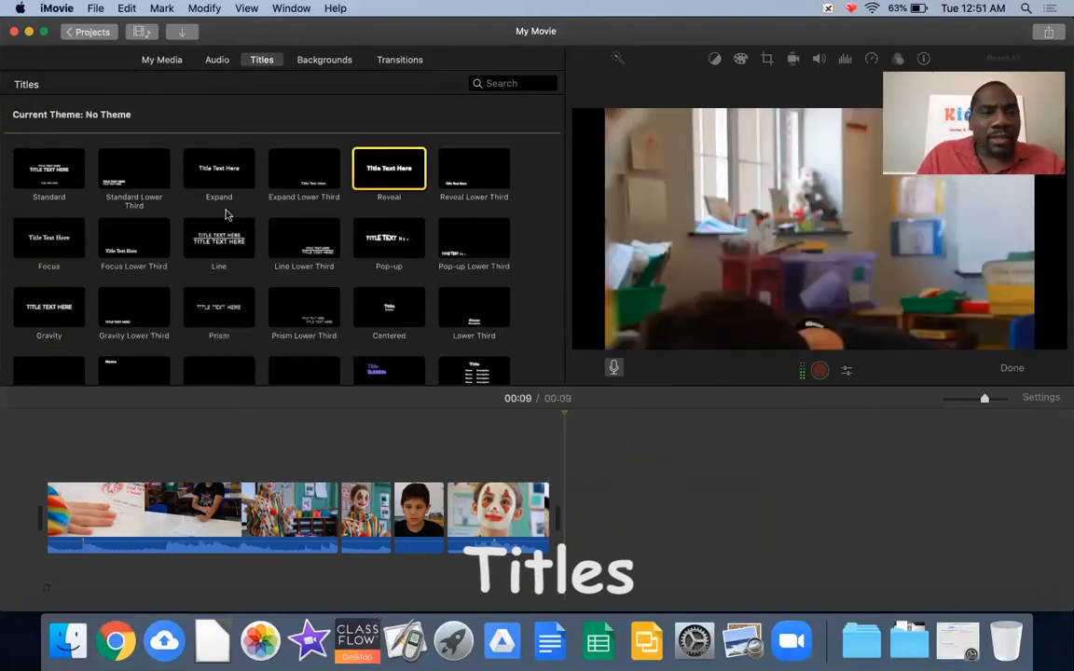
click(217, 239)
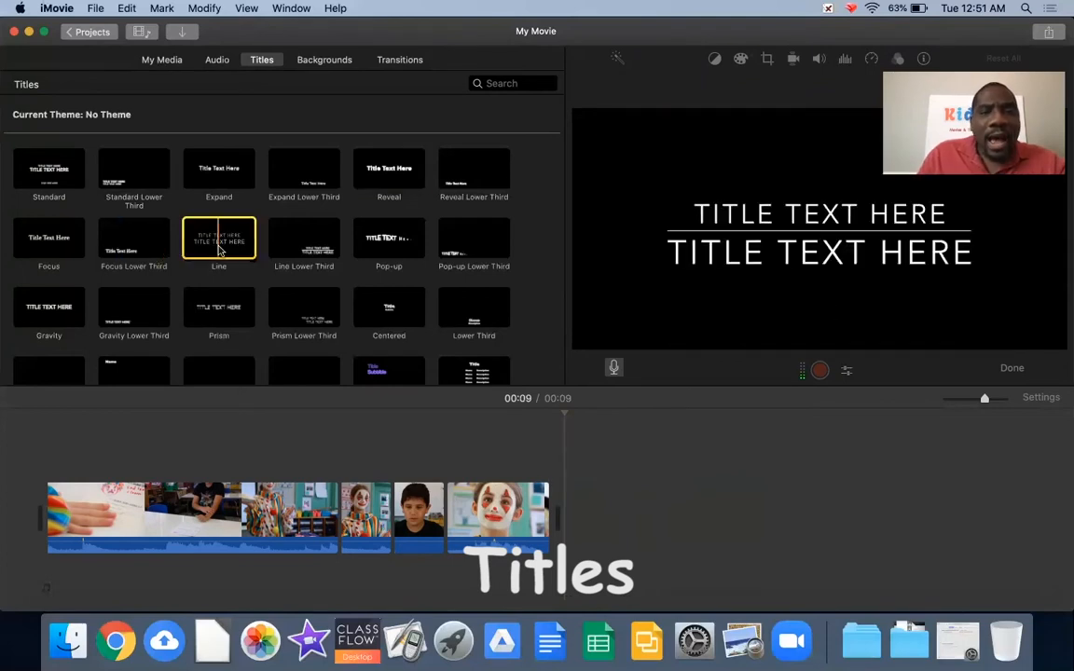
click(406, 246)
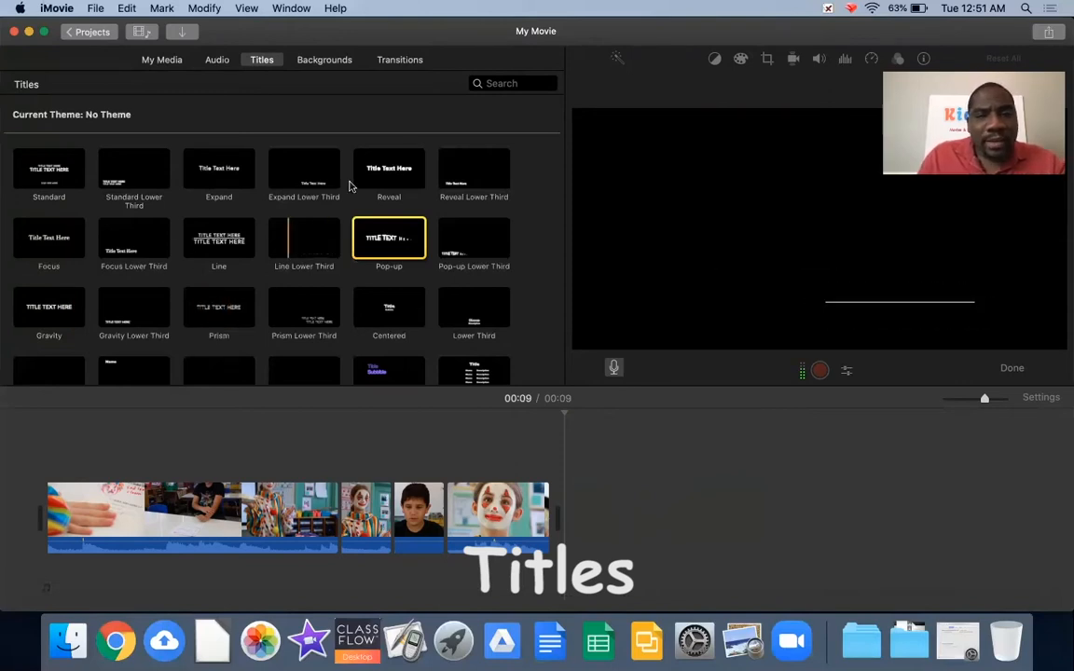
Add the Reveal title to the movie and place it as its own segment before the first clip.
click(380, 176)
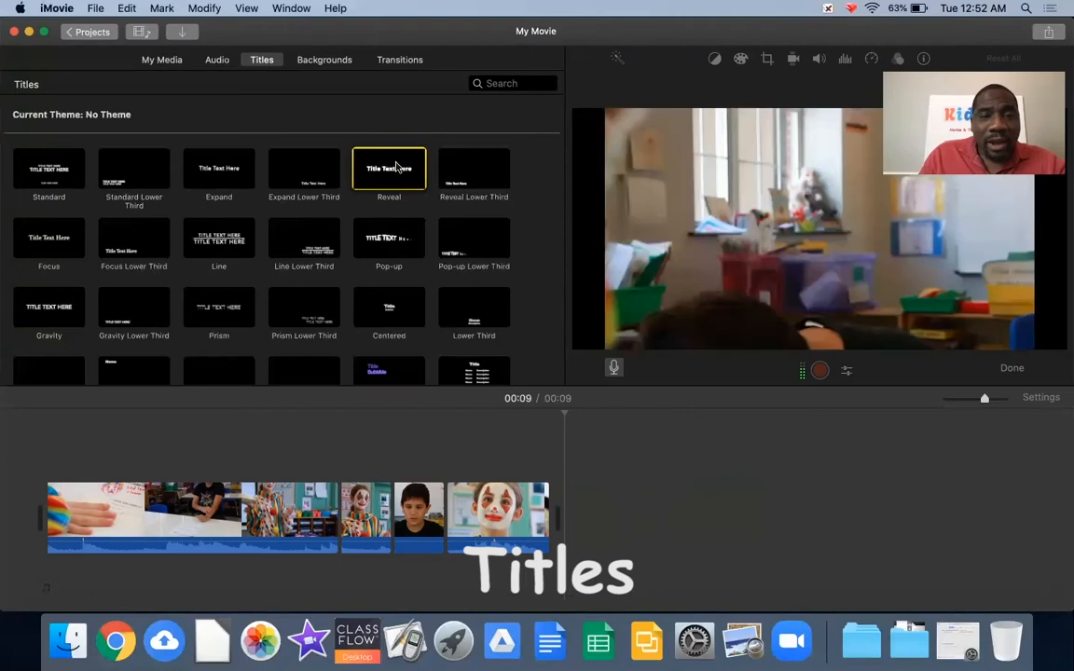
drag(394, 166, 197, 452)
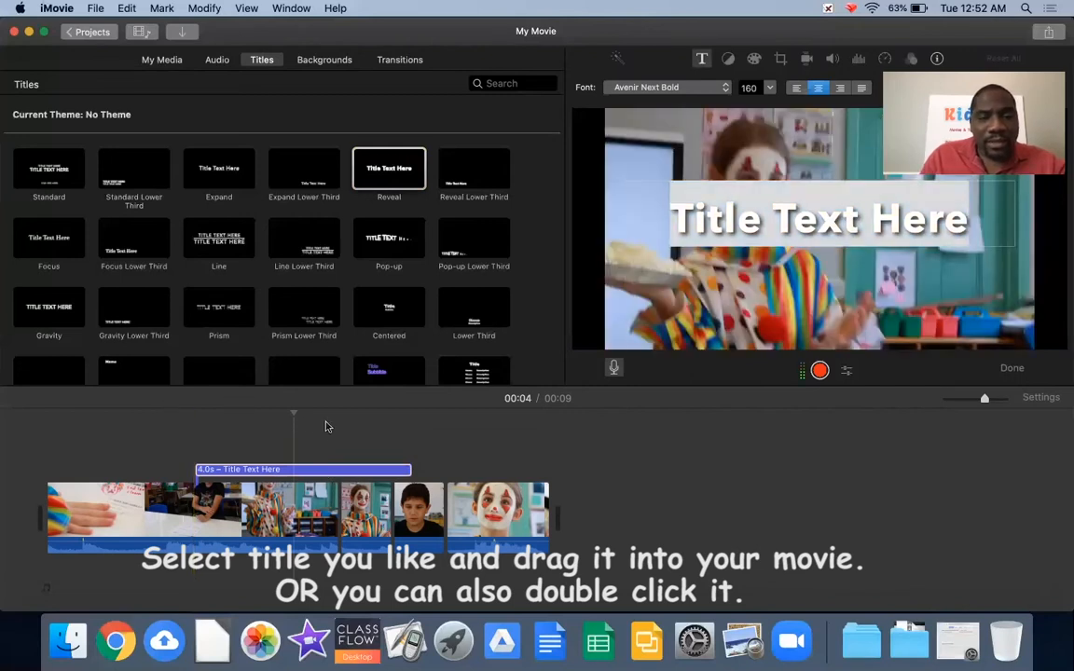
key(space)
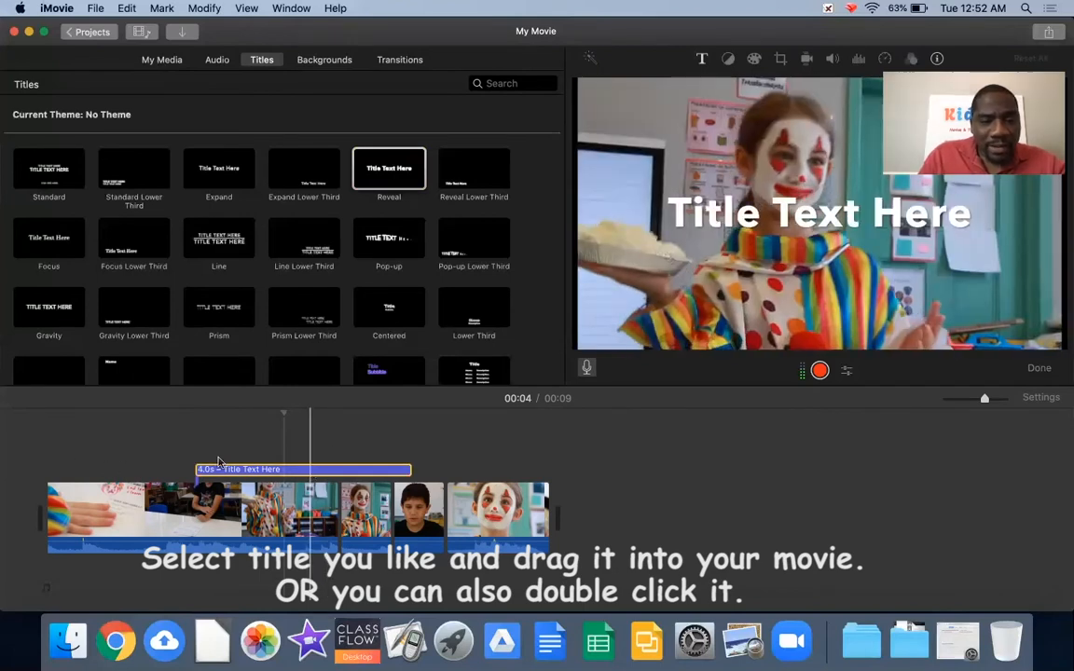
drag(222, 459, 399, 449)
drag(321, 473, 115, 507)
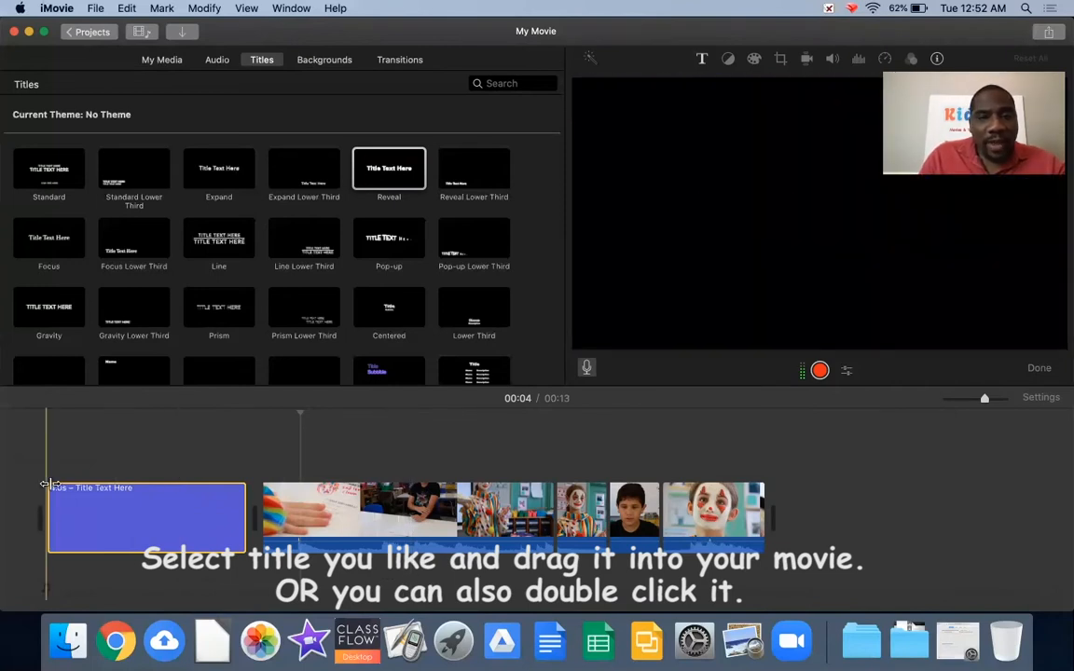
Preview the title segment at the start of the timeline at different points of its animation.
double_click(79, 501)
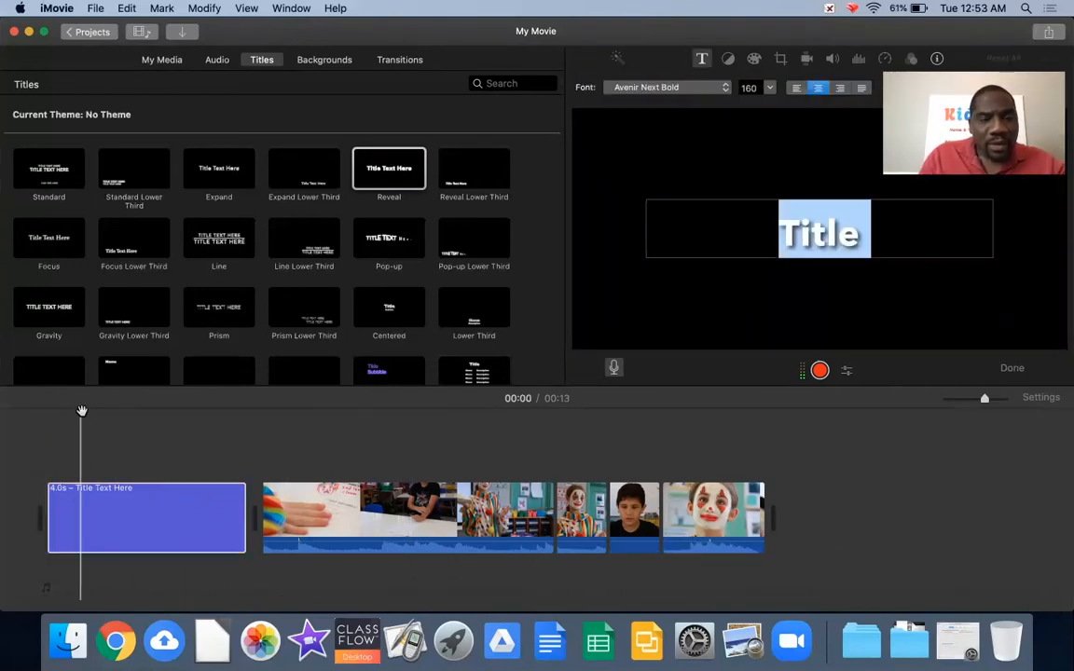
click(82, 411)
click(216, 463)
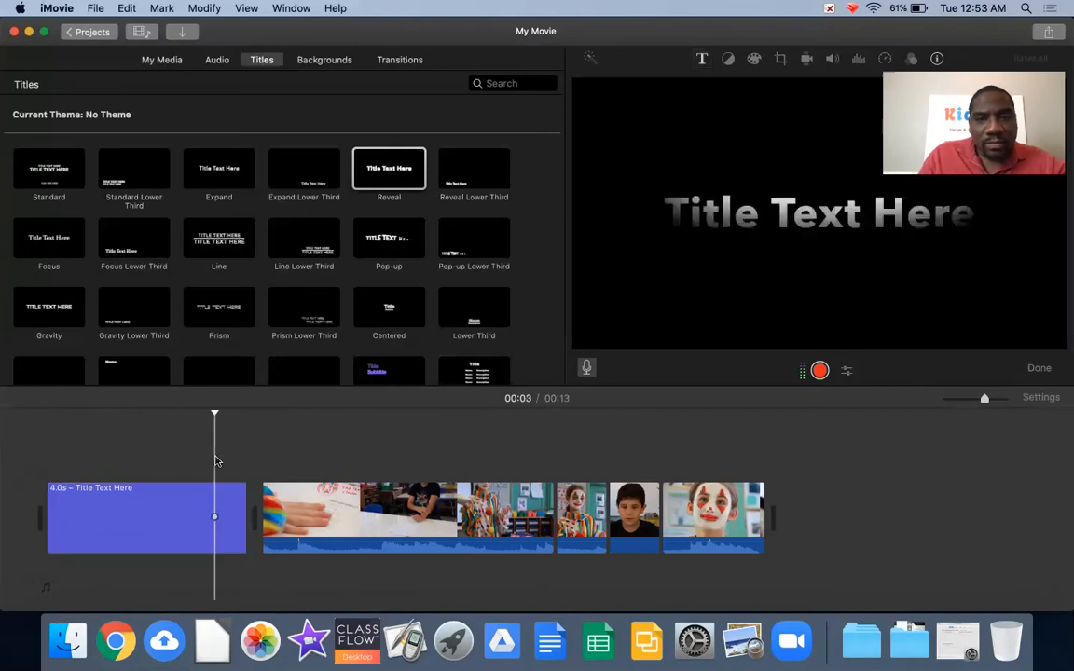
Open the opening title for editing and replace its placeholder text with "Pie Face the Clown".
double_click(142, 518)
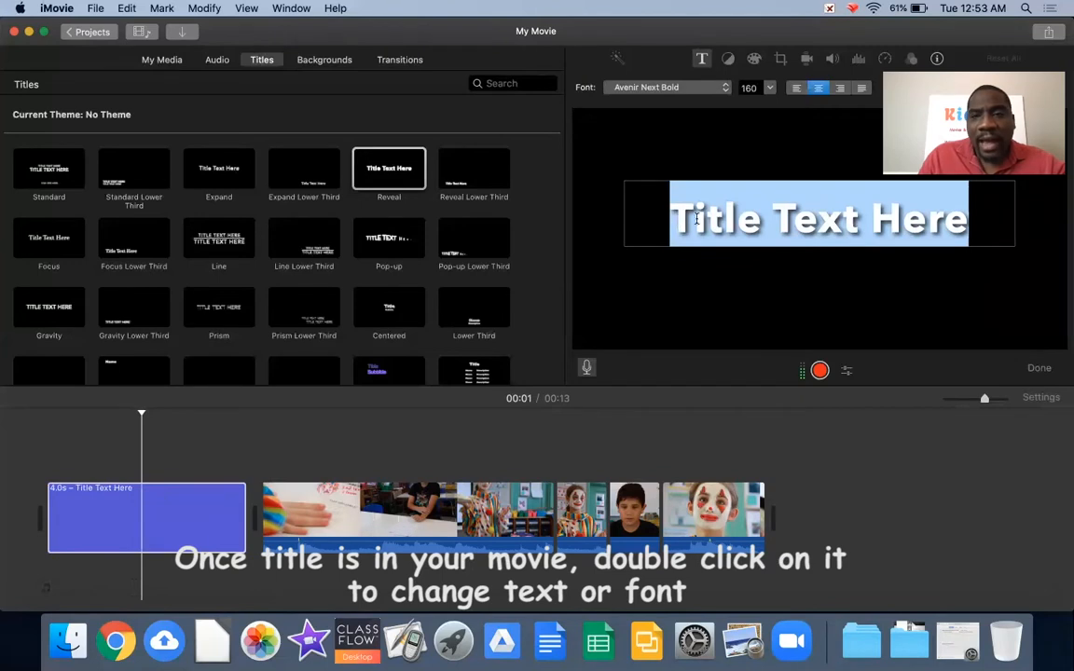
click(972, 220)
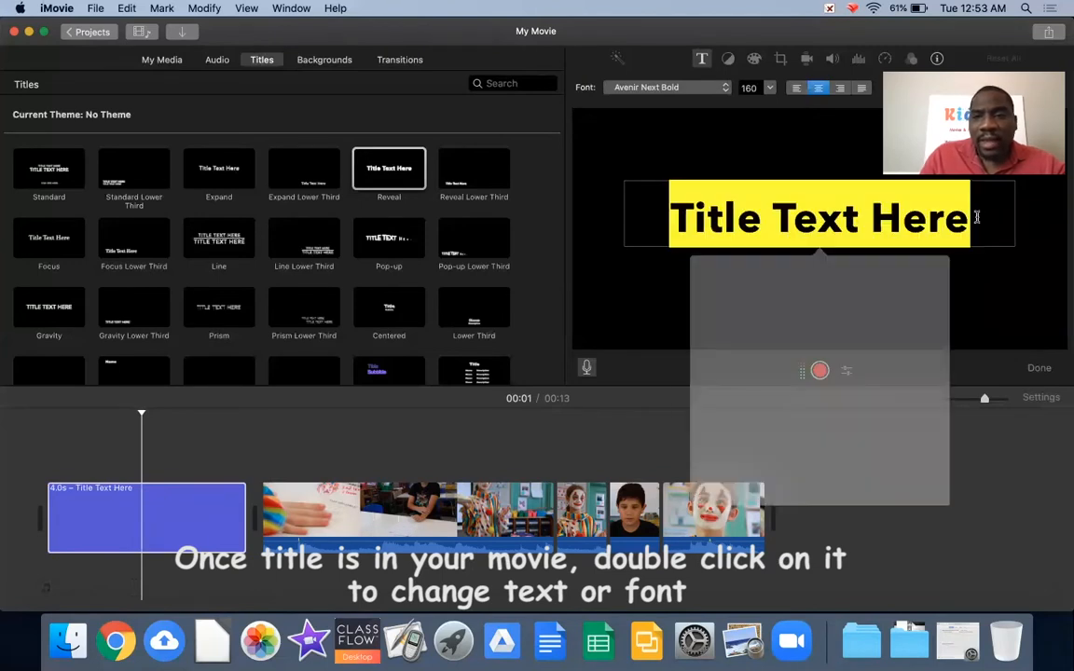
click(974, 223)
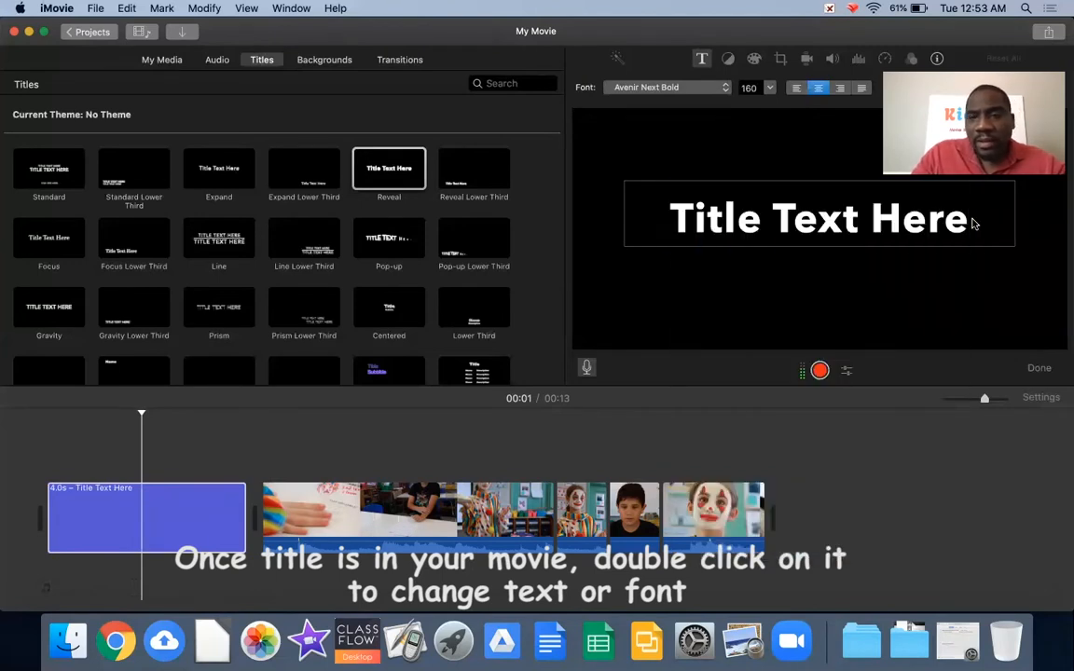
key(BackSpace)
key(BackSpace)
key(BackSpace)
key(BackSpace)
key(BackSpace)
key(BackSpace)
key(BackSpace)
key(BackSpace)
key(BackSpace)
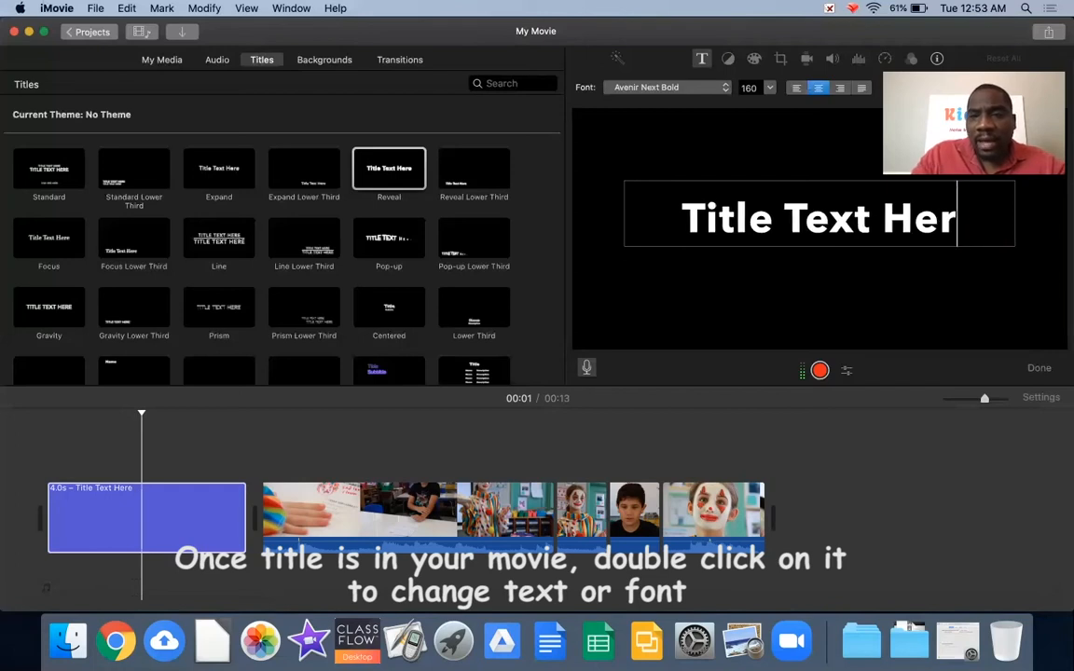
key(BackSpace)
key(BackSpace)
key(BackSpace)
key(BackSpace)
key(BackSpace)
key(BackSpace)
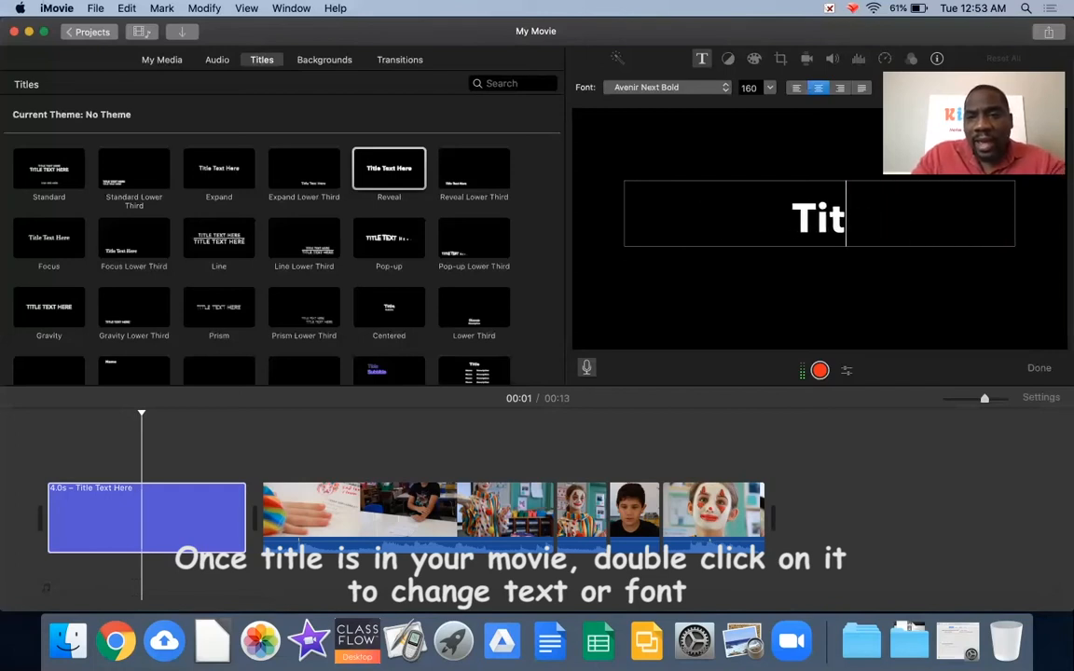
text(P)
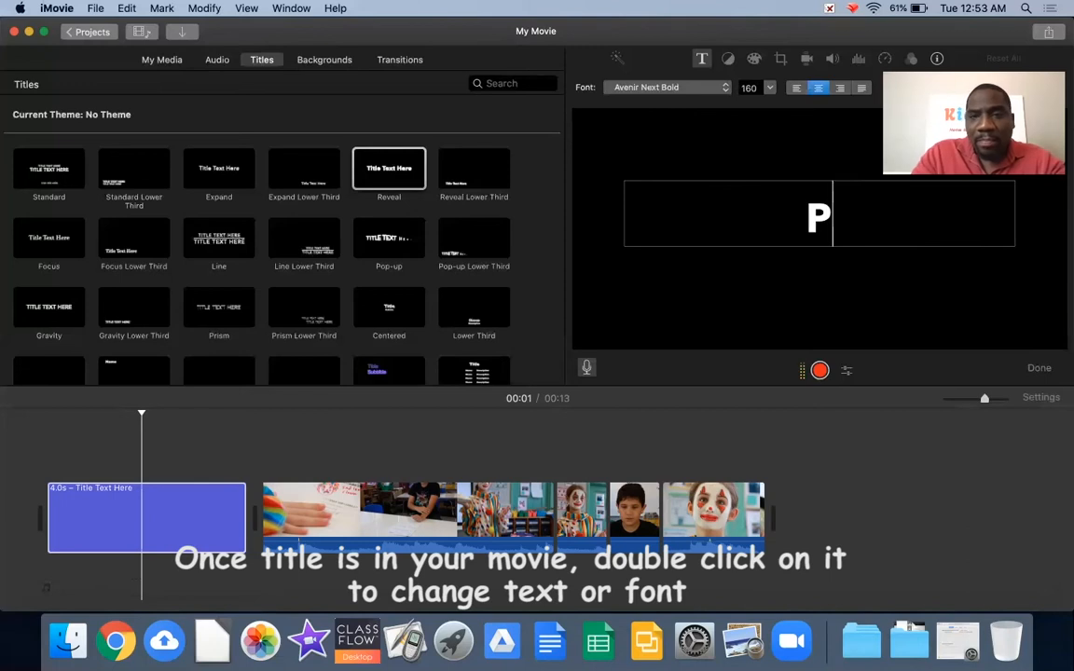
text(ie Facet)
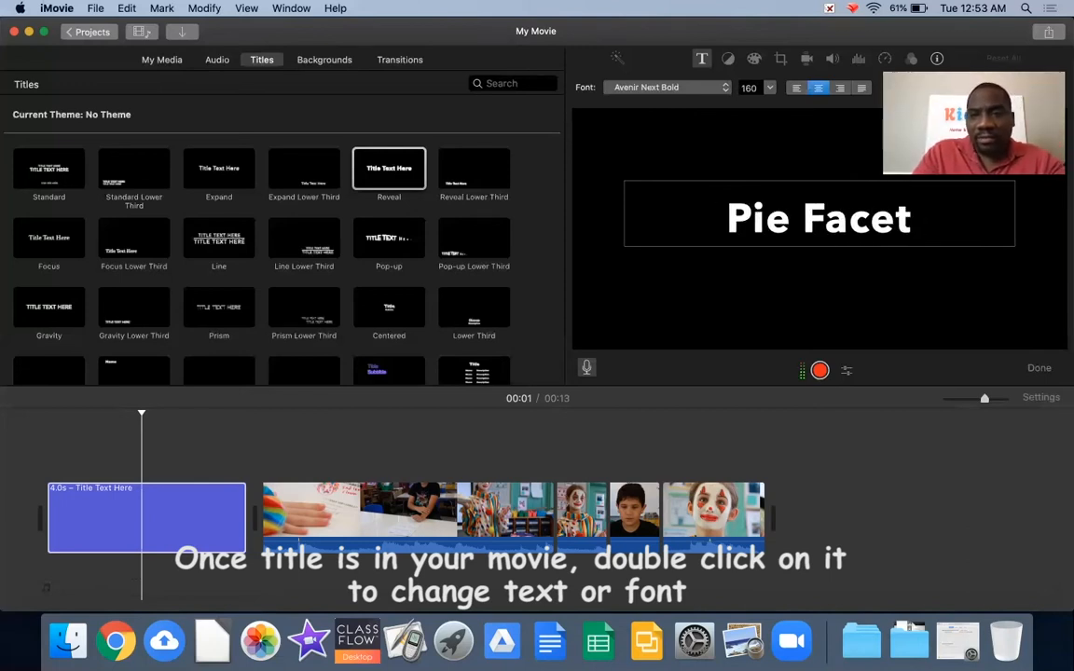
key(BackSpace)
text(t)
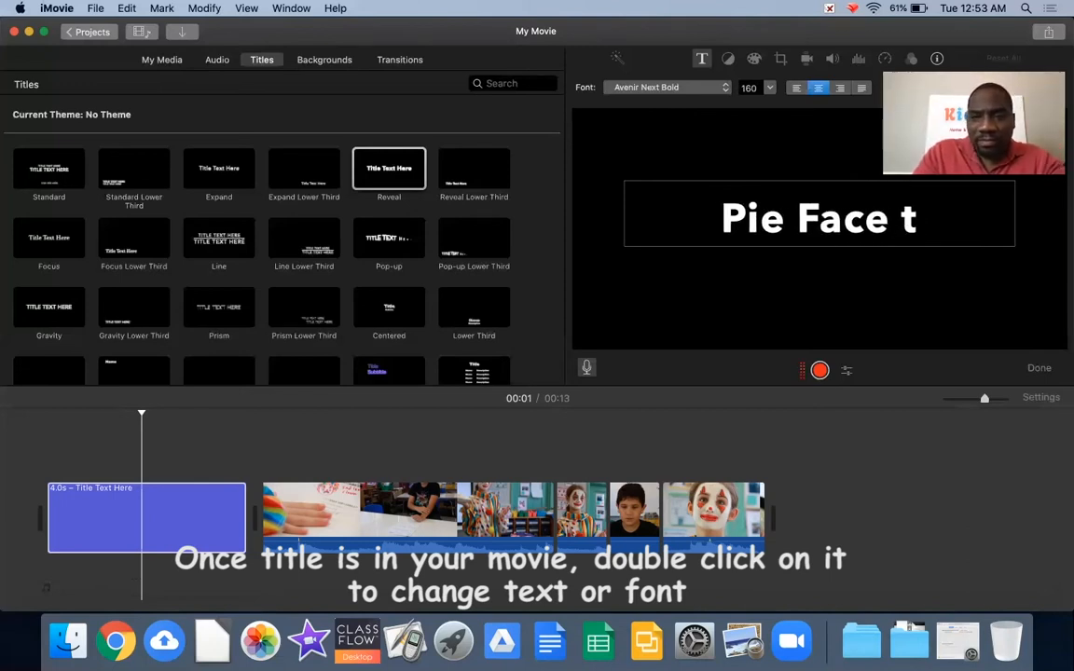
text(he Clown)
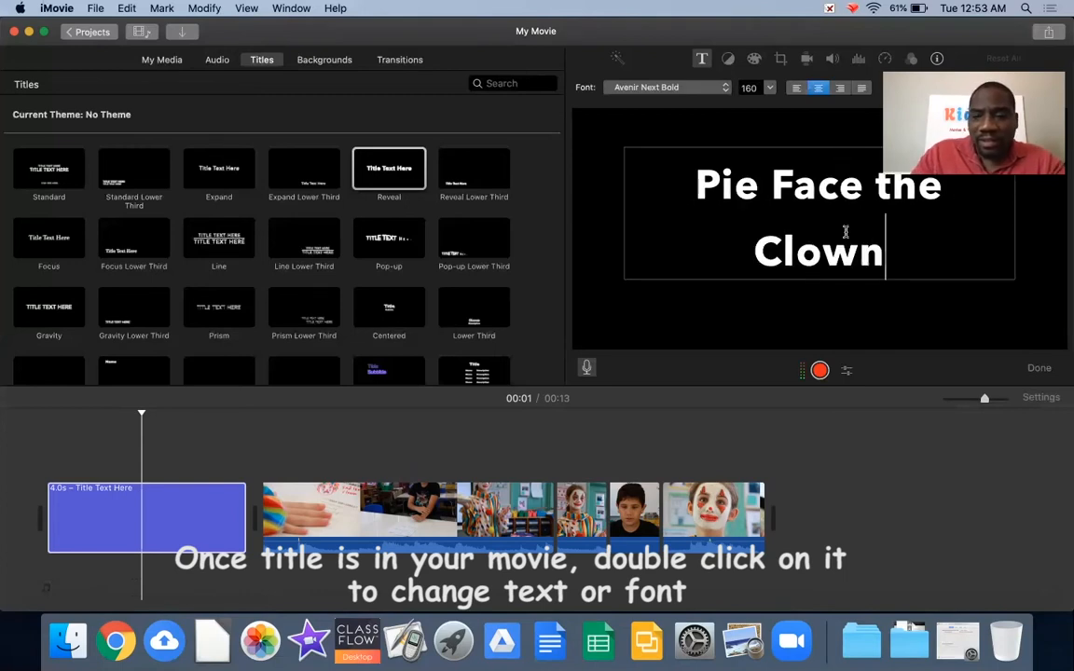
Rewrite the end of the title in lower case so it reads "Pie Face the clown".
key(BackSpace)
key(BackSpace)
key(BackSpace)
key(BackSpace)
key(BackSpace)
key(BackSpace)
key(BackSpace)
key(BackSpace)
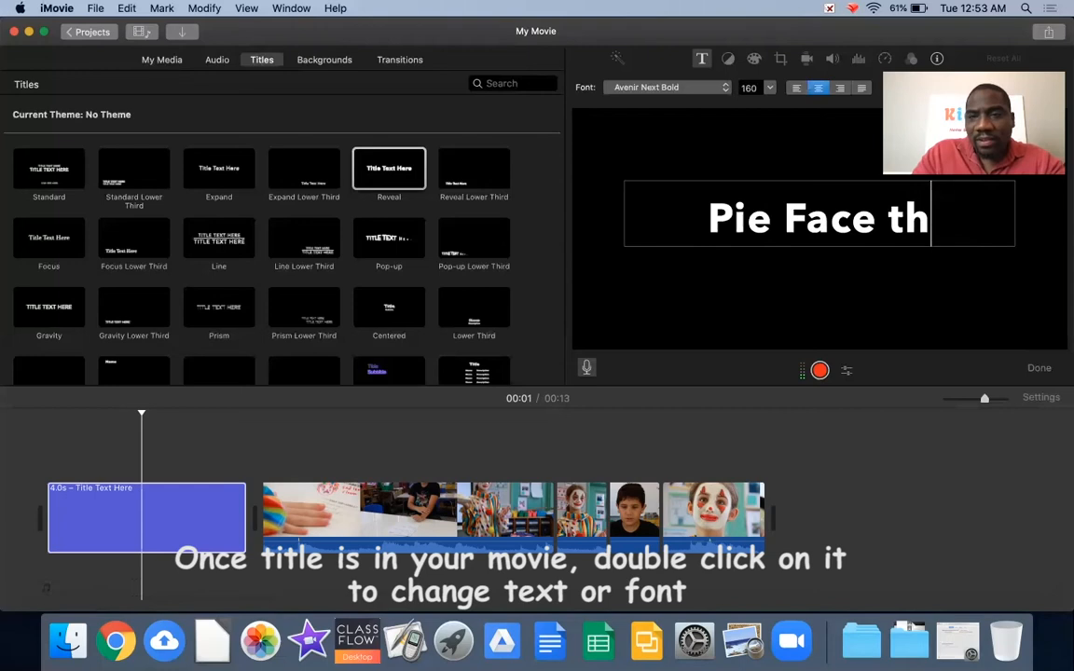
key(BackSpace)
key(BackSpace)
text(the clown)
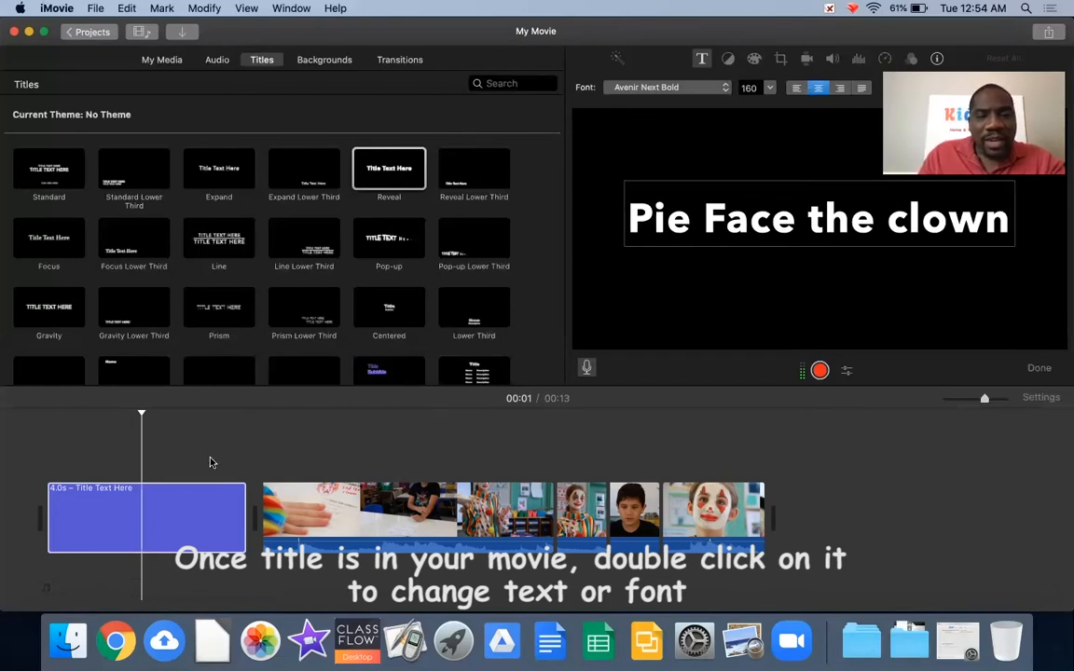
Try the opening title text in the Copperplate and Seravek ExtraLight fonts.
click(139, 416)
click(172, 525)
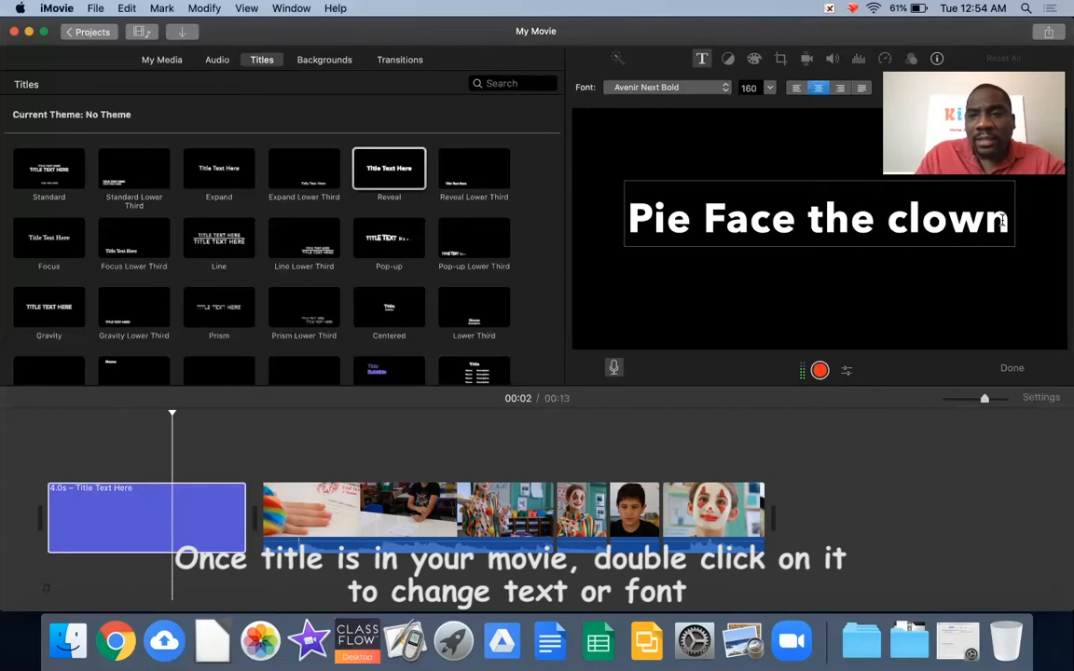
click(642, 89)
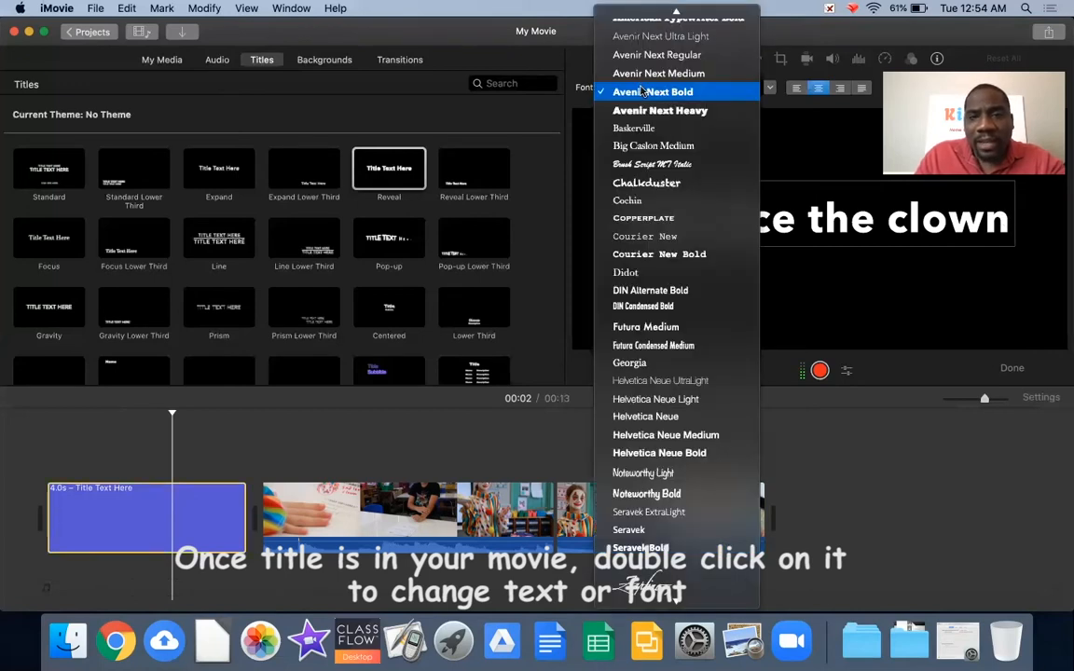
click(811, 207)
click(666, 90)
click(666, 90)
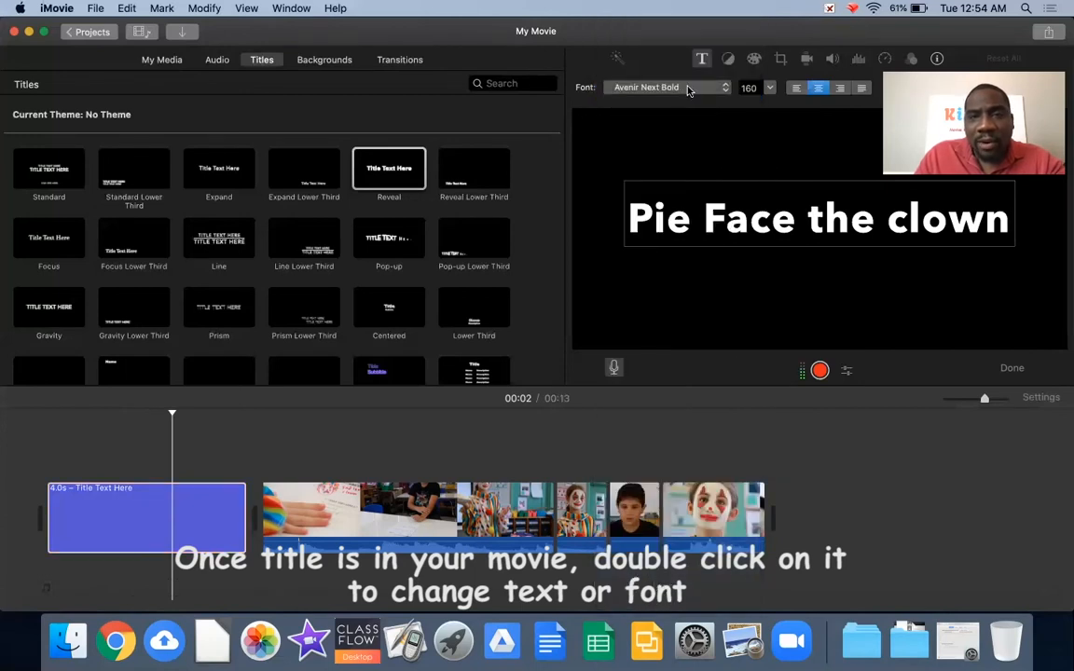
click(688, 90)
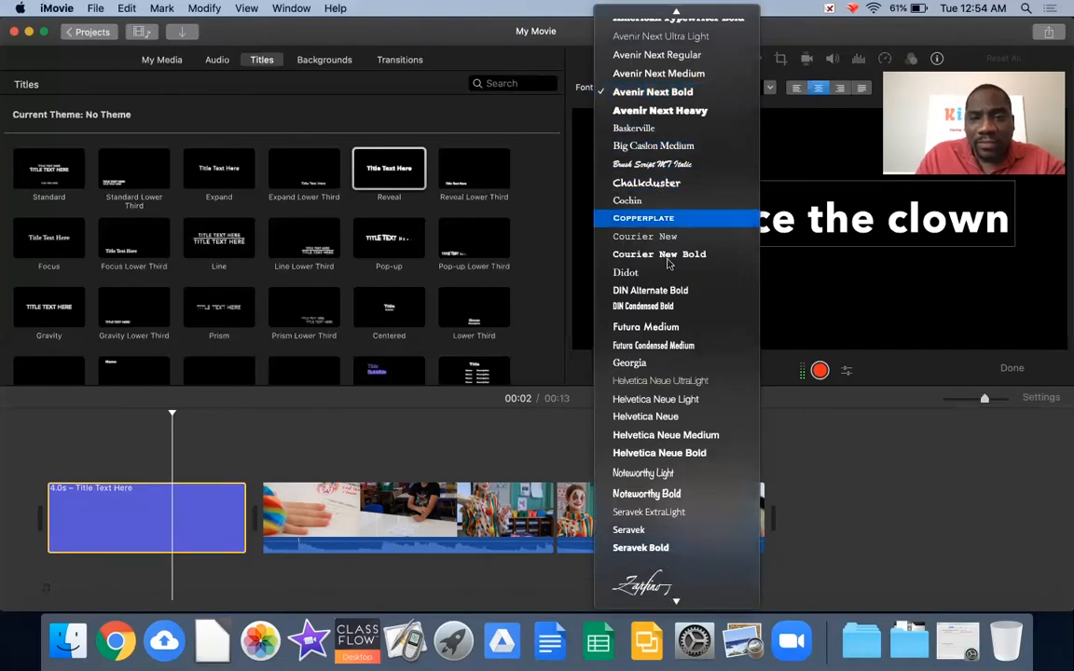
click(670, 219)
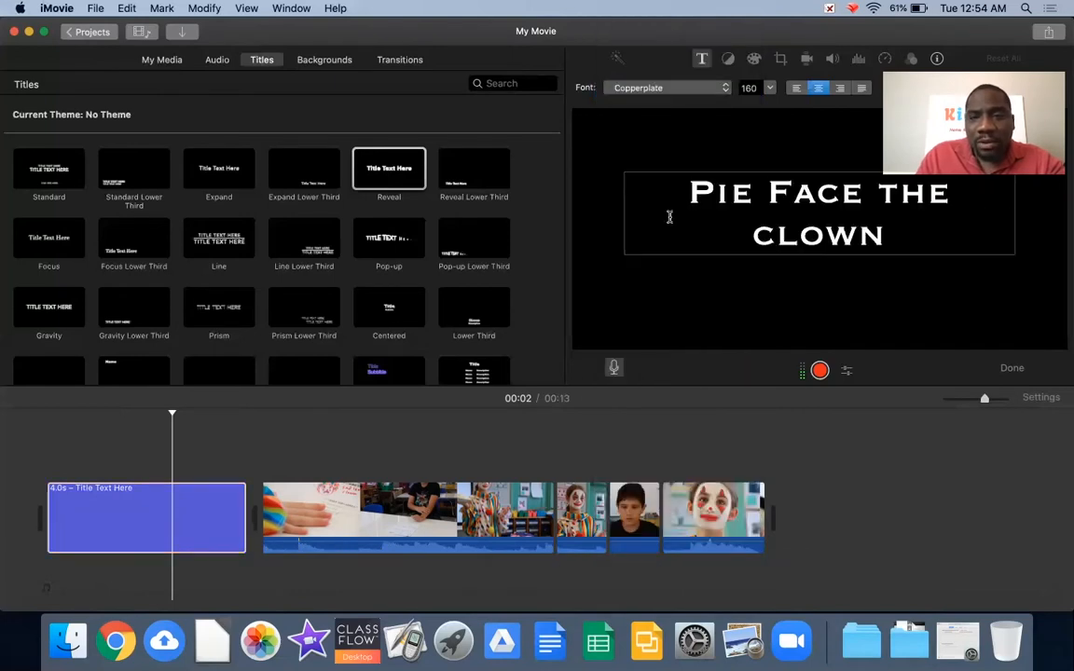
click(718, 89)
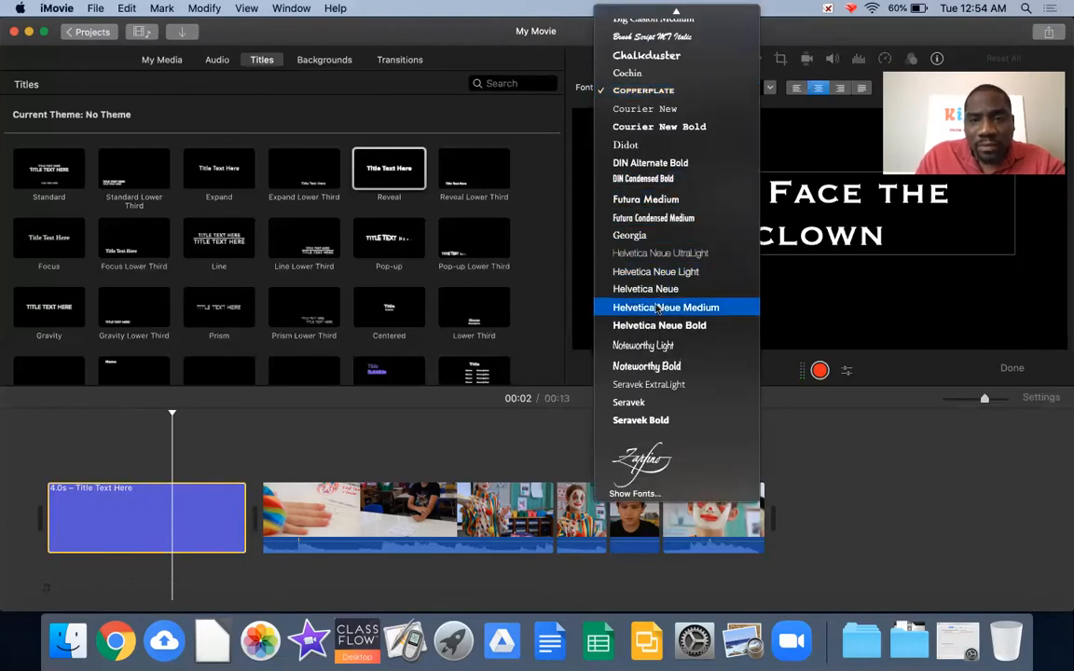
click(651, 385)
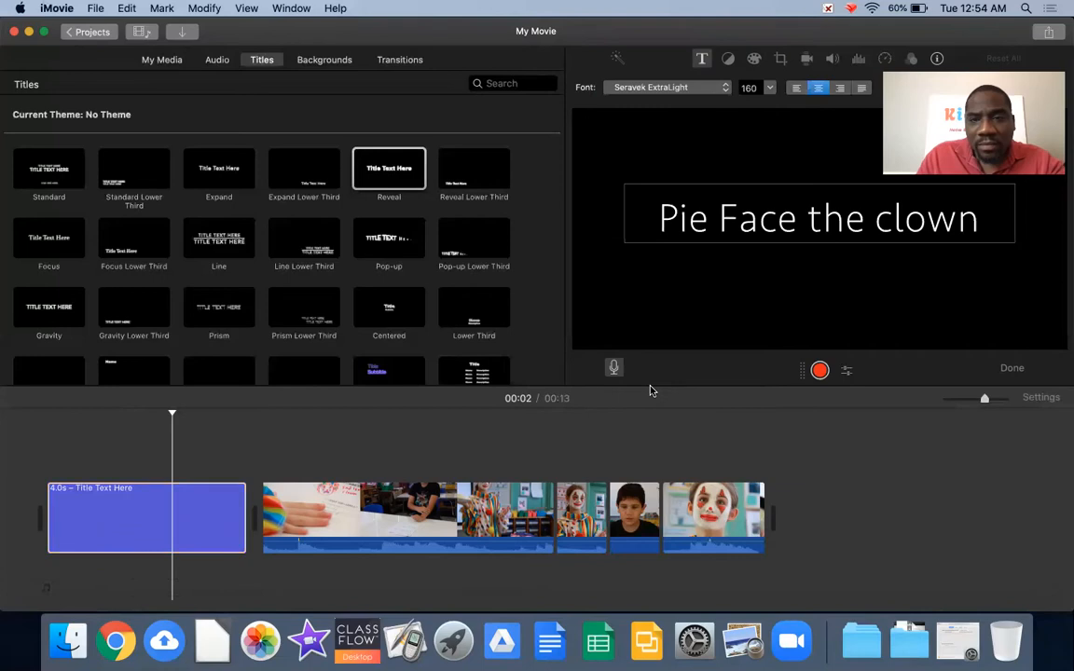
Set the opening title's font to Seravek Bold and its size to 80.
click(724, 91)
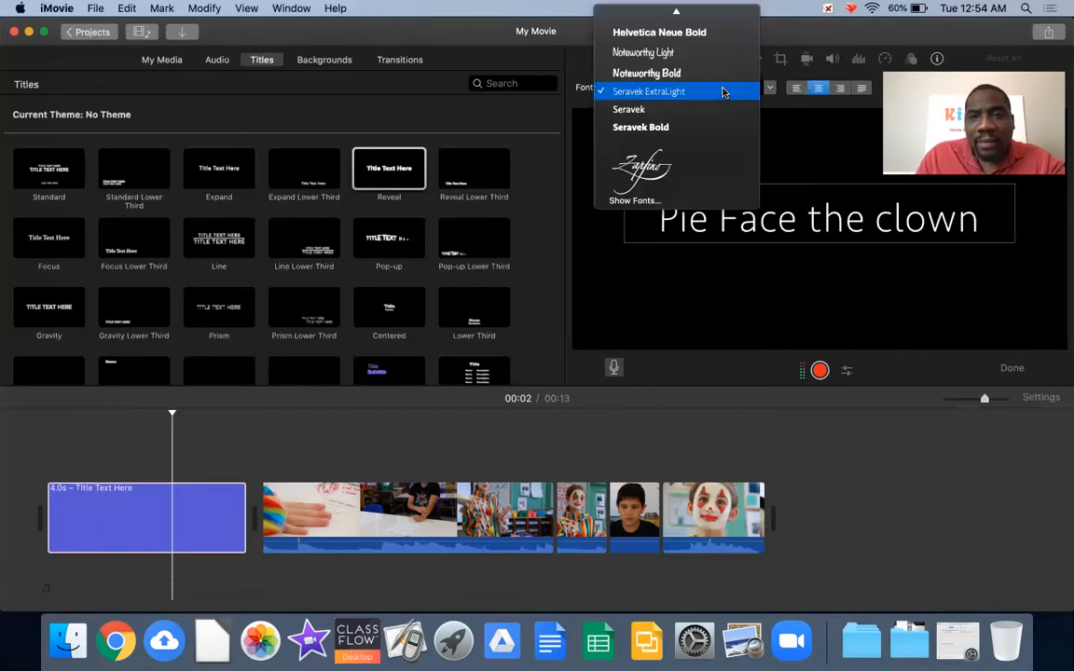
click(664, 126)
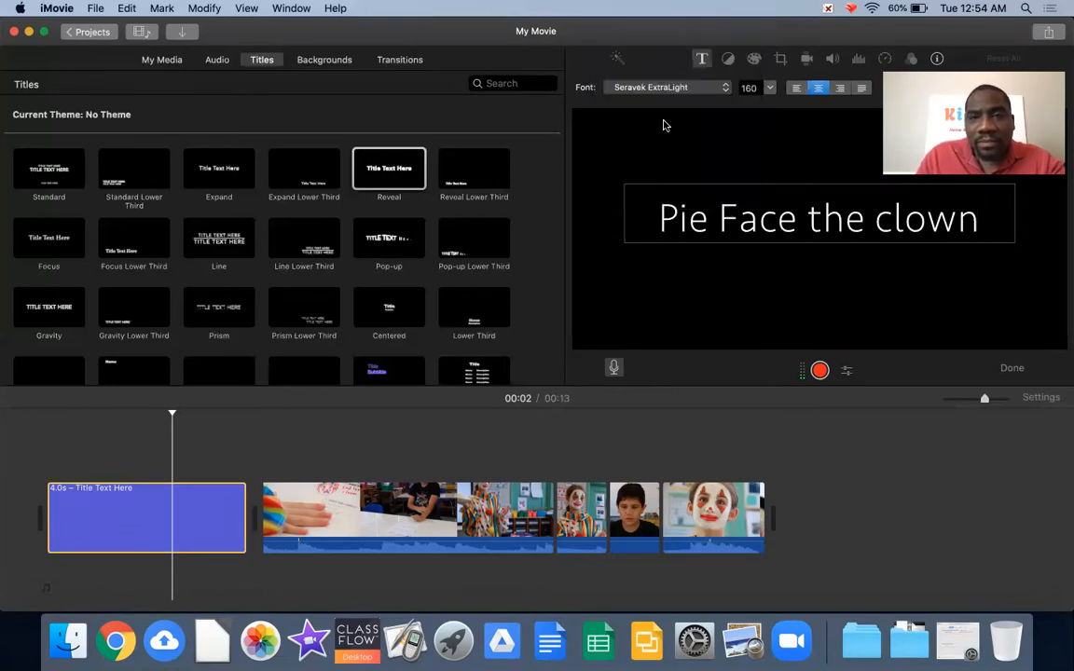
click(770, 88)
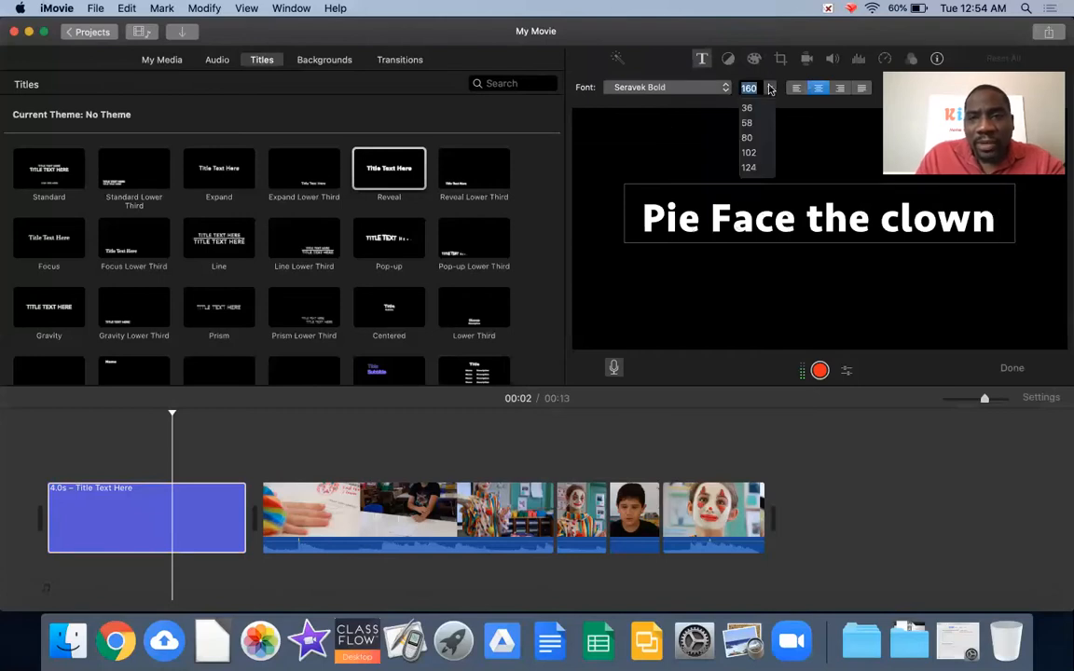
click(748, 138)
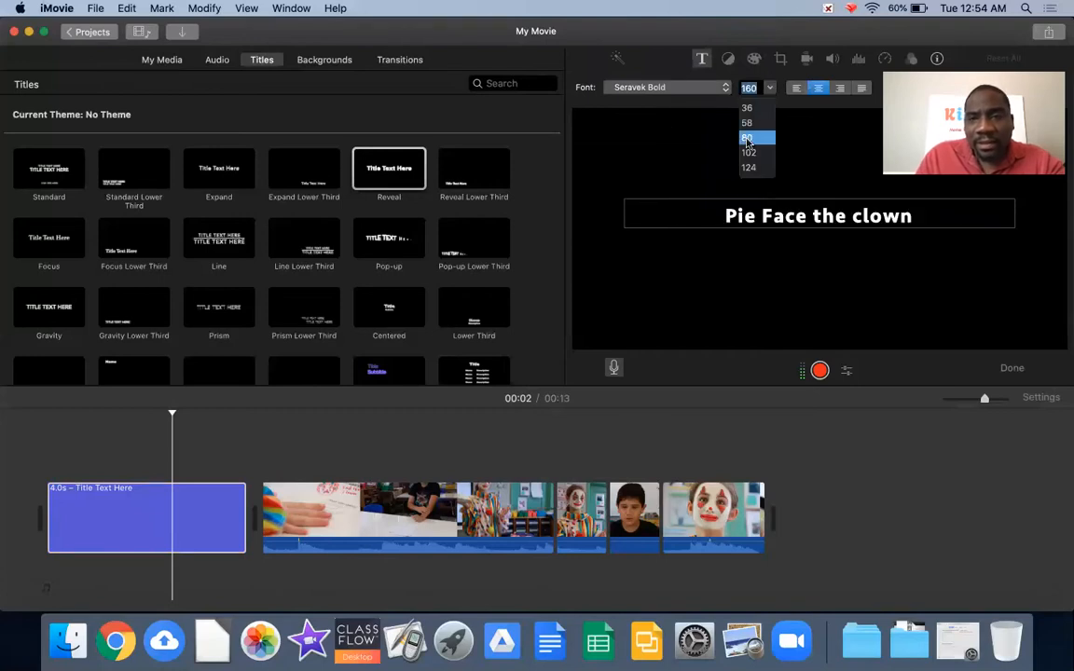
Try the opening title text at sizes 80, 124 and 190.
click(770, 89)
click(746, 137)
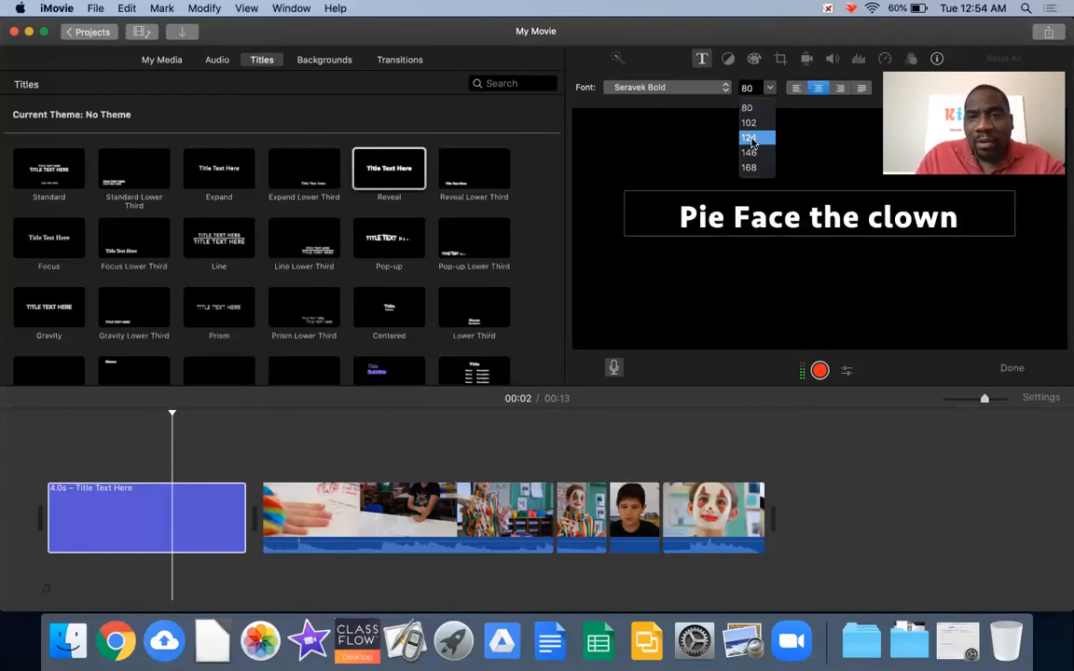
click(770, 87)
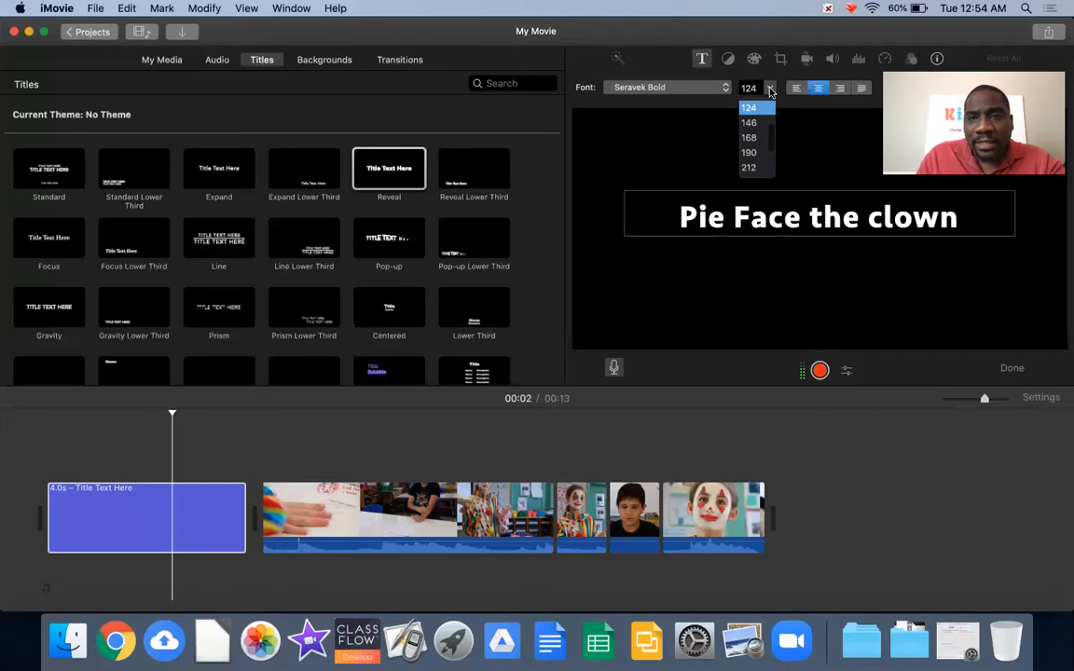
click(748, 154)
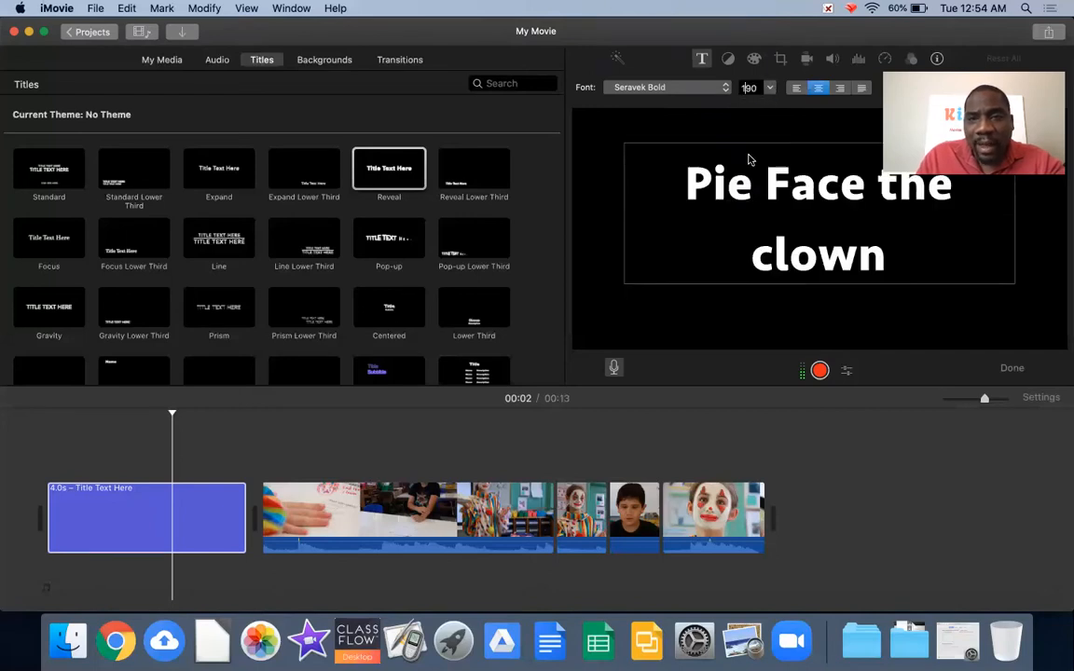
Set the opening title's font size to a custom value of 100.
click(771, 88)
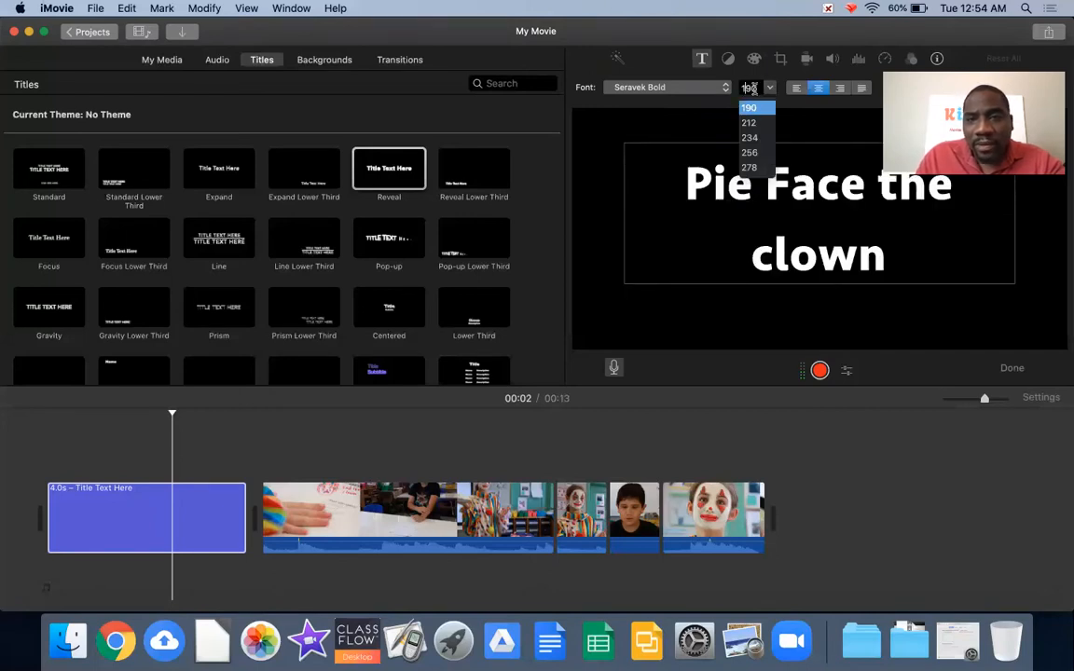
key(BackSpace)
key(BackSpace)
key(BackSpace)
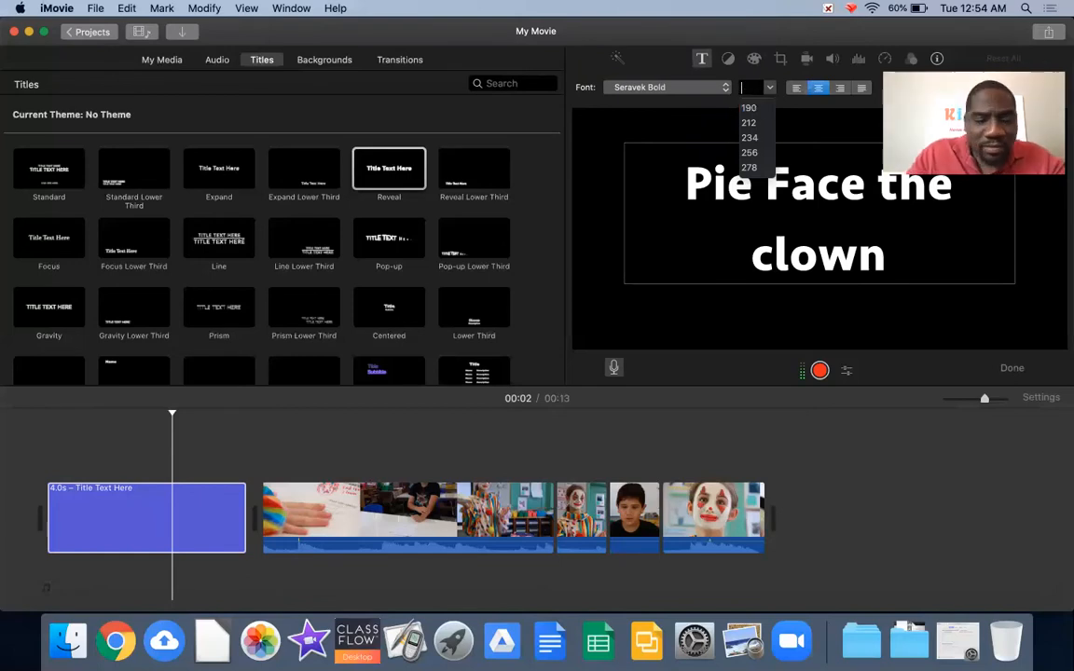
text(100)
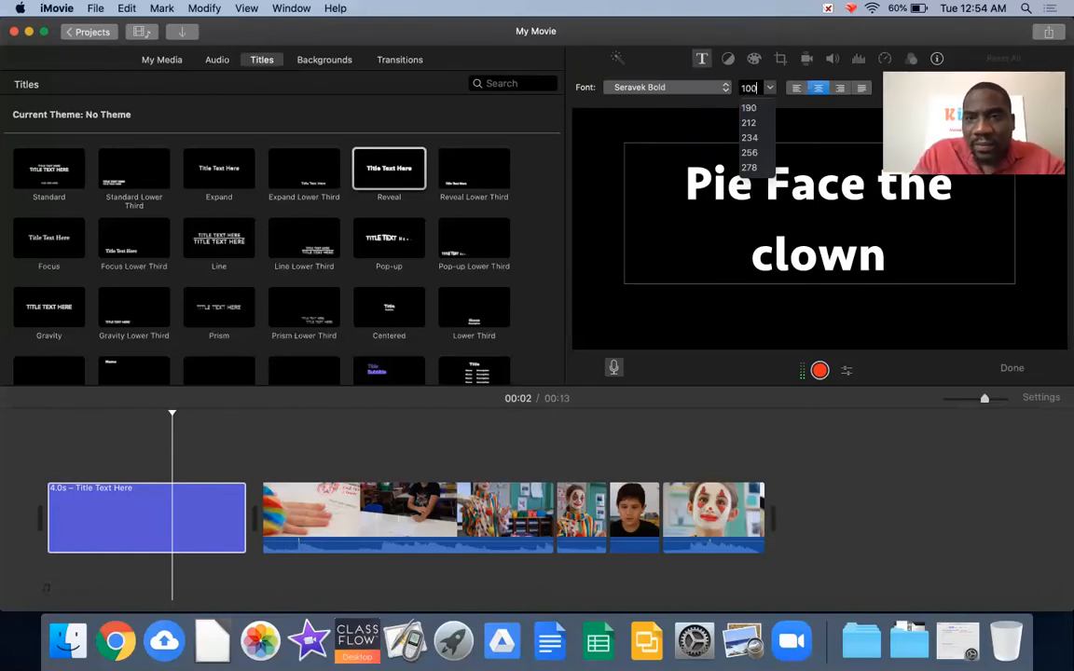
key(Return)
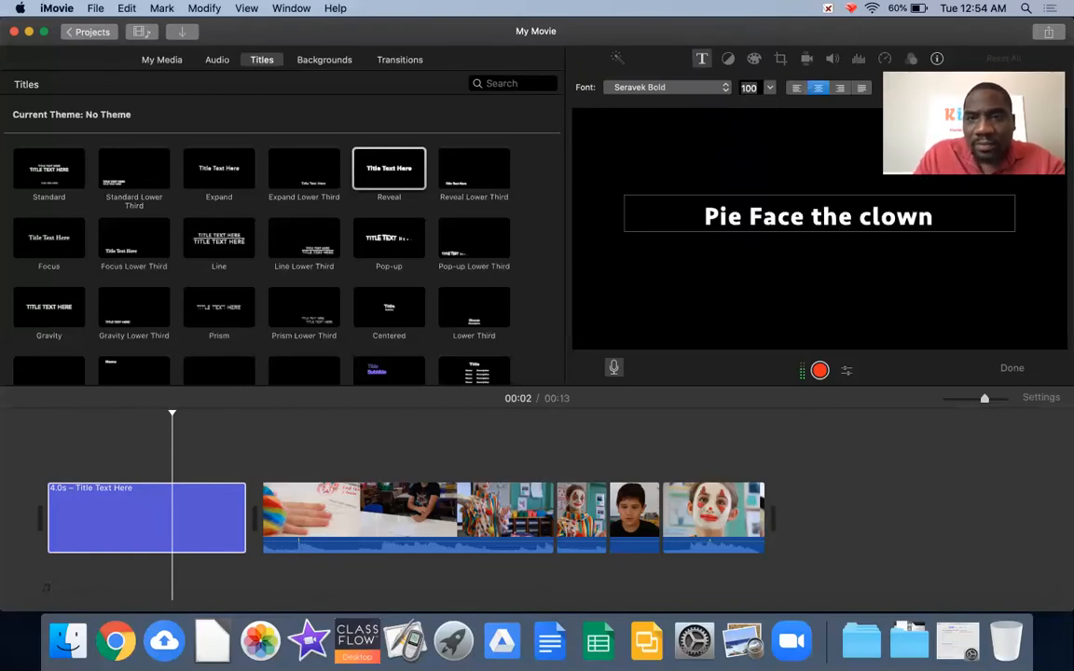
Try left and right alignment on the title text and restore its centre alignment.
click(798, 89)
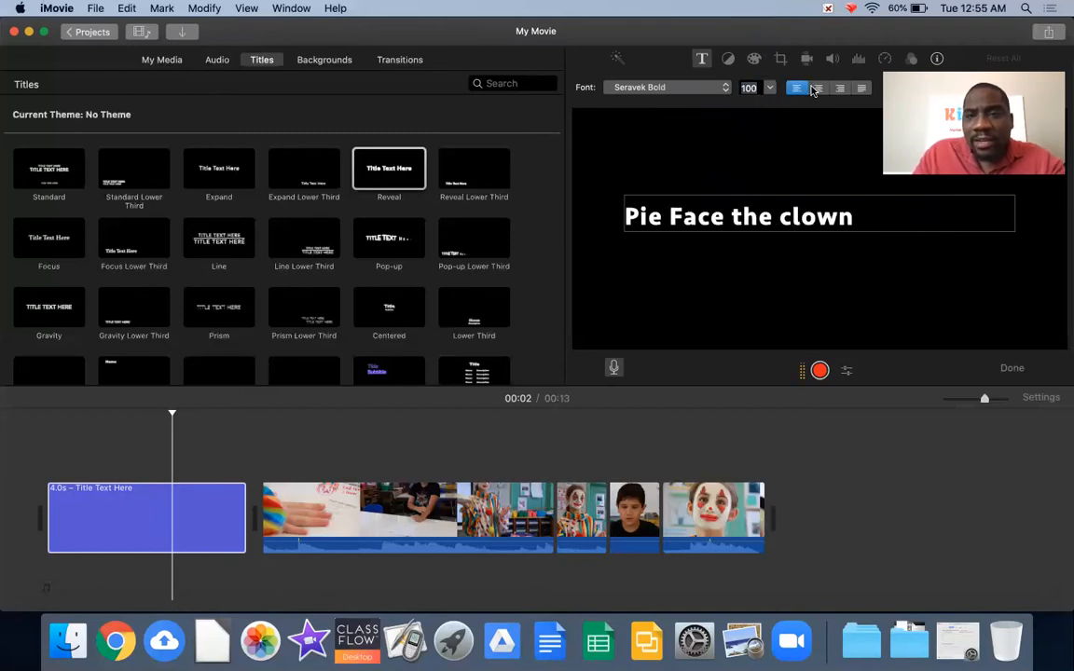
click(816, 88)
click(840, 87)
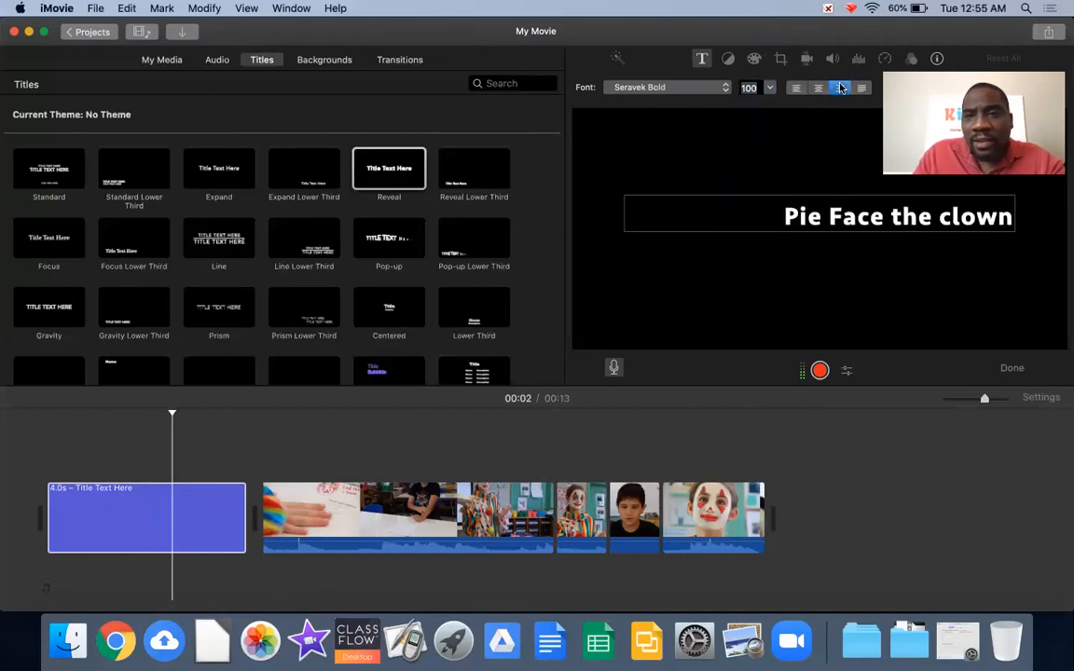
click(817, 87)
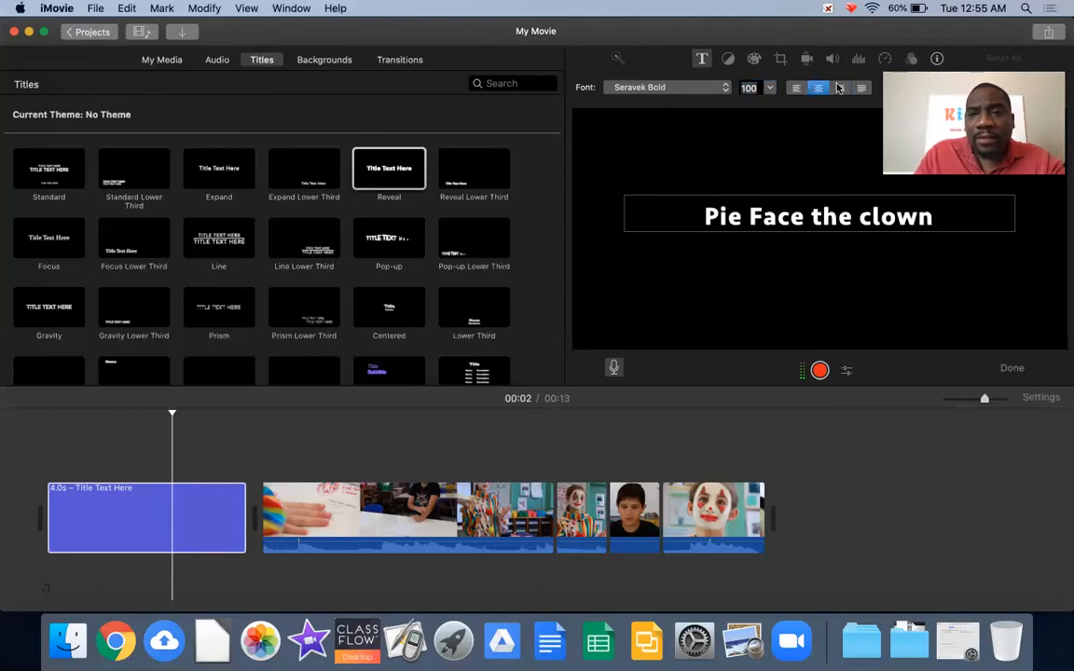
Apply the title edits and play the movie from within the opening title.
key(Tab)
key(Return)
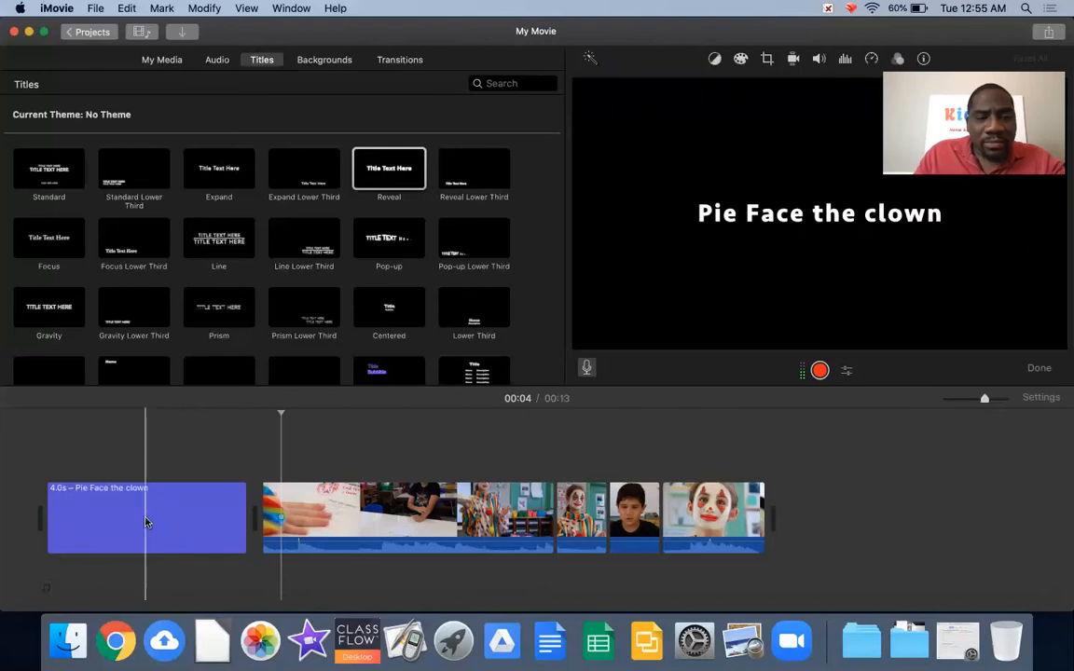
key(backslash)
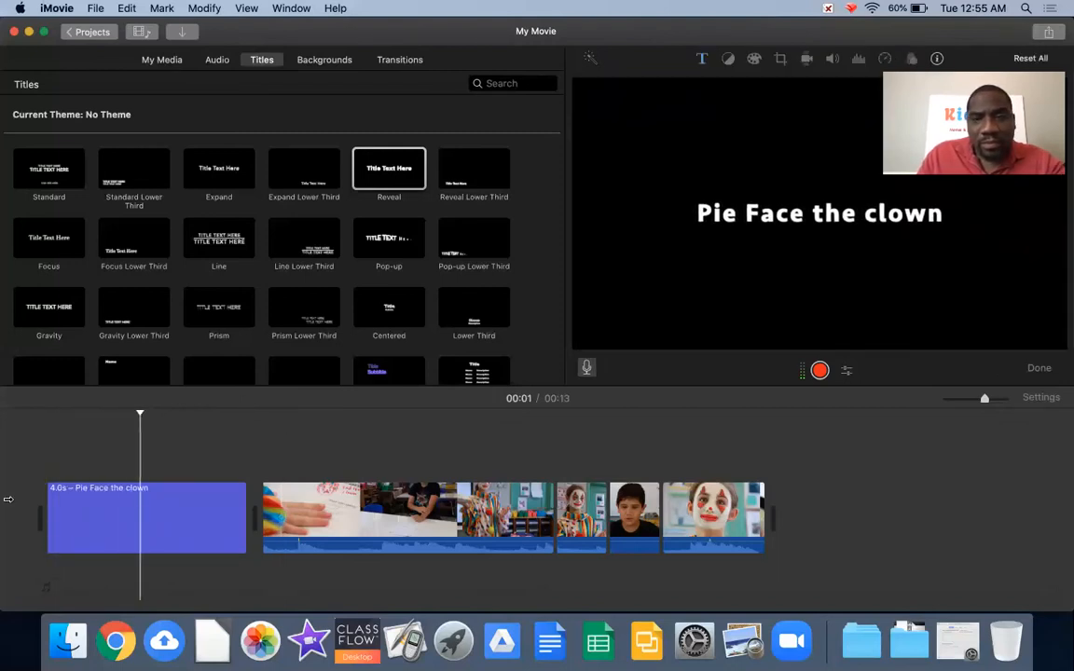
key(space)
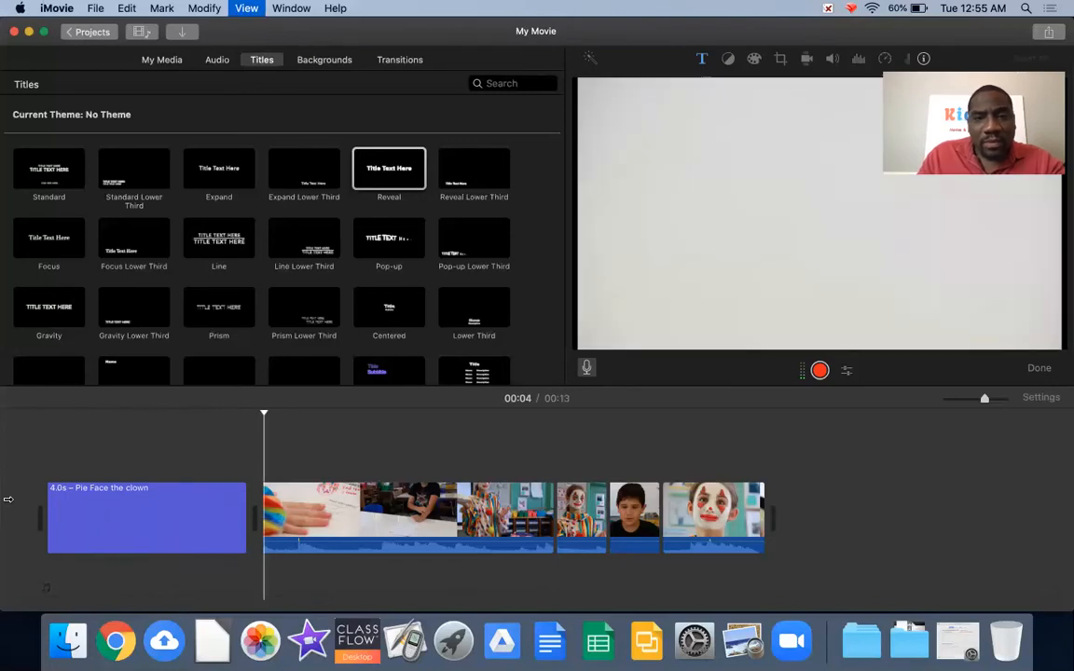
Place the opening title as an overlay above the first video clip and play the movie from near its start.
drag(145, 511, 139, 470)
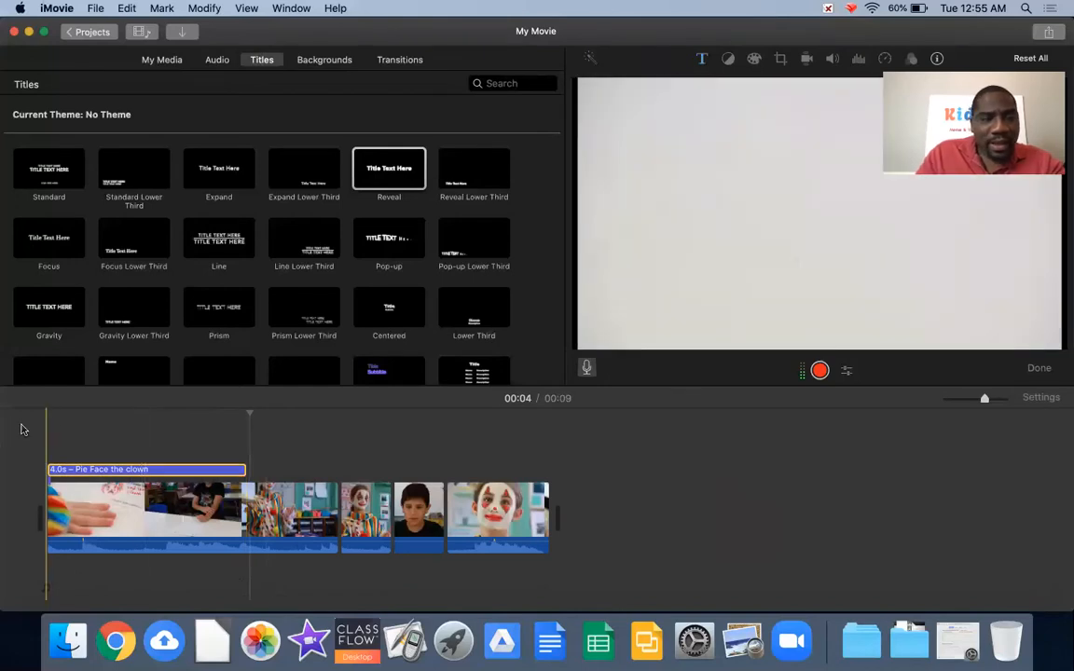
click(47, 425)
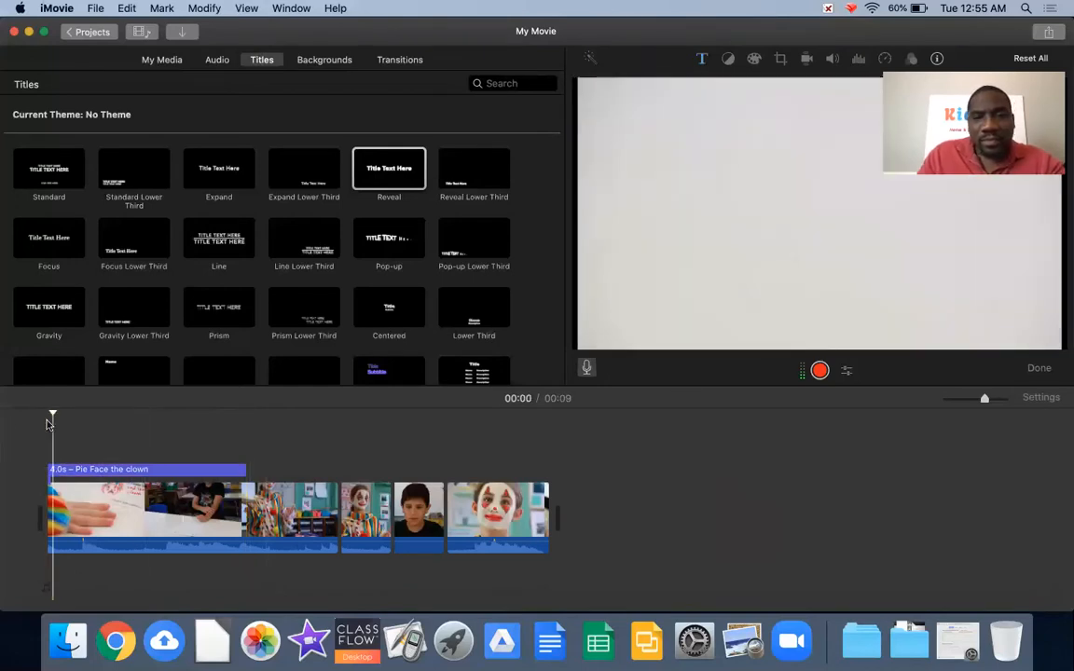
key(space)
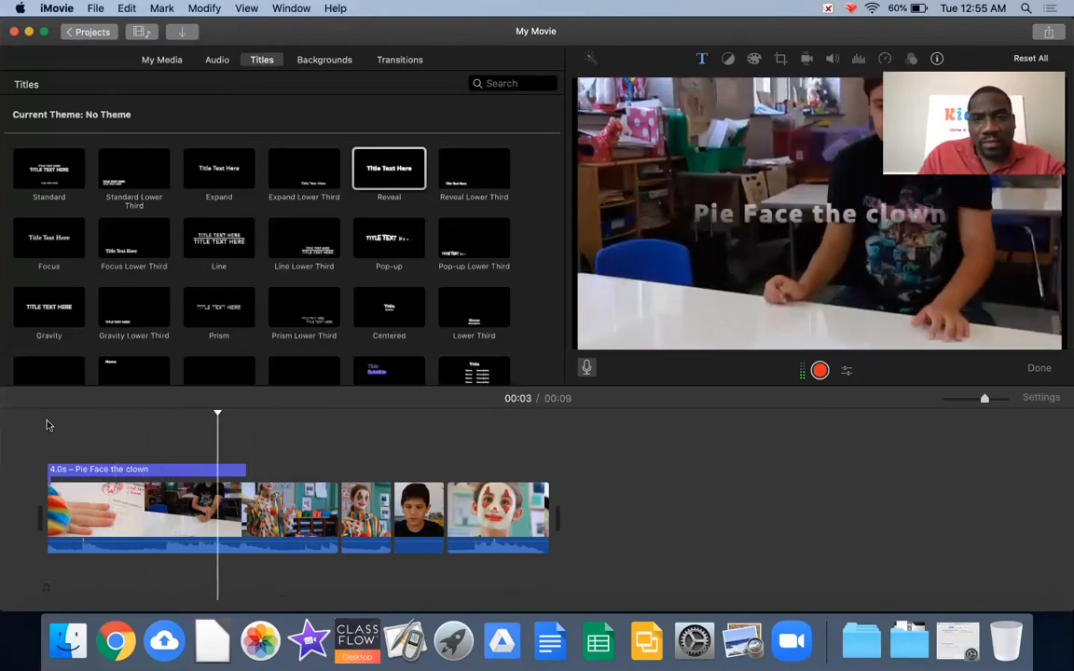
Shorten the overlaid title to 3.7 s and show the available transitions.
mouse_move(230, 470)
mouse_down()
mouse_move(327, 467)
mouse_move(231, 481)
mouse_up()
mouse_move(215, 479)
mouse_down()
mouse_move(319, 476)
mouse_move(231, 476)
mouse_up()
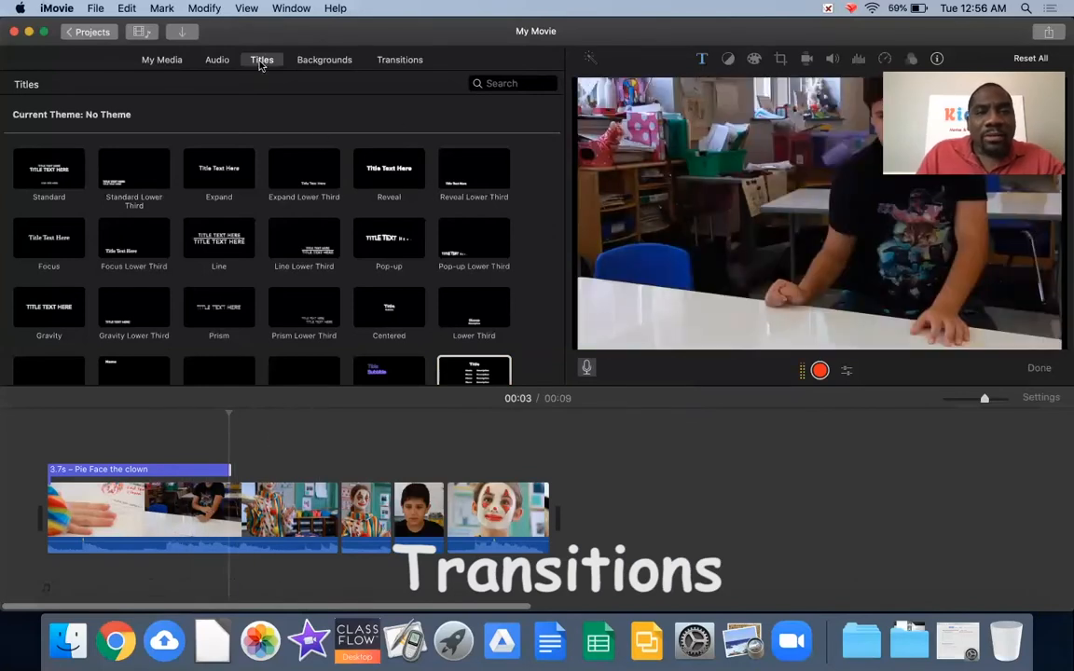
click(395, 64)
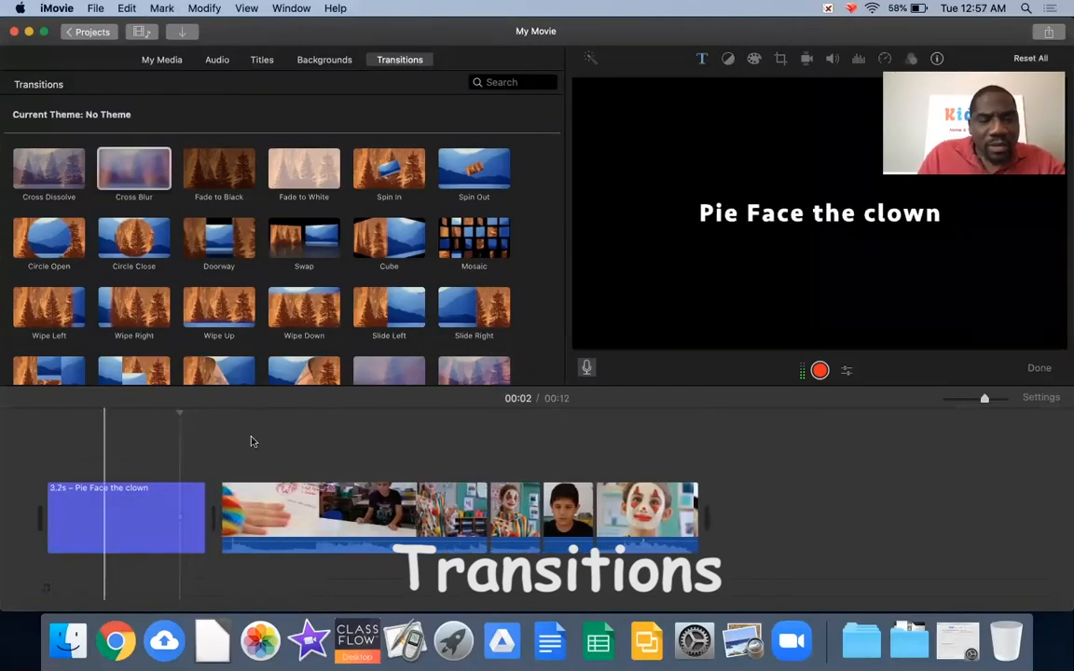
Try the title as an overlay on the first clip and return it to its own place before that clip.
drag(98, 513, 82, 470)
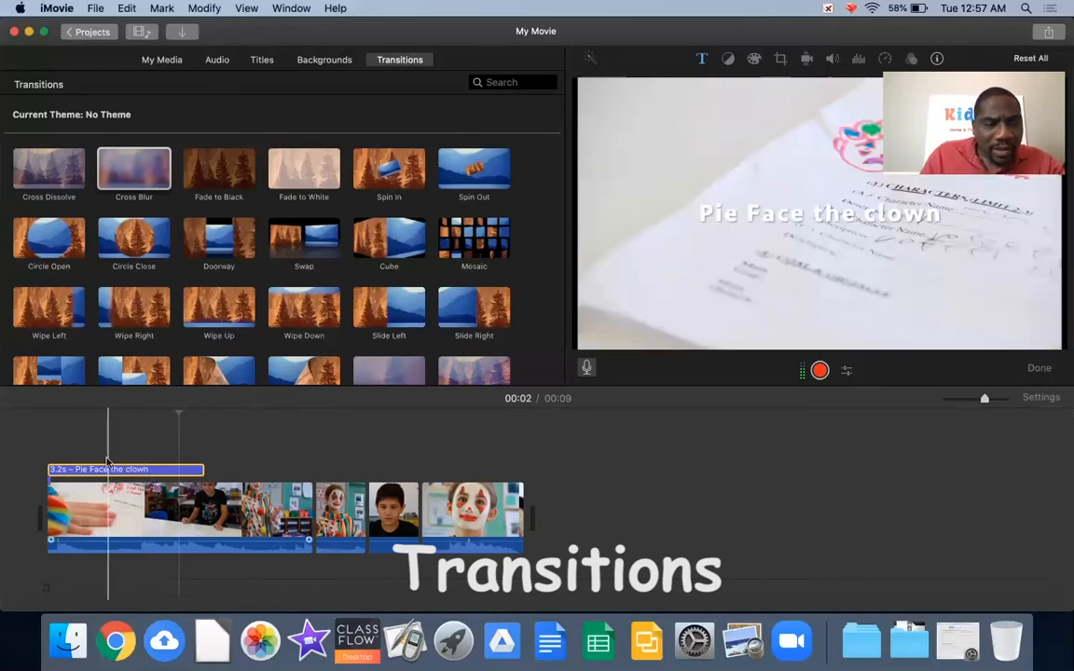
drag(104, 469, 8, 505)
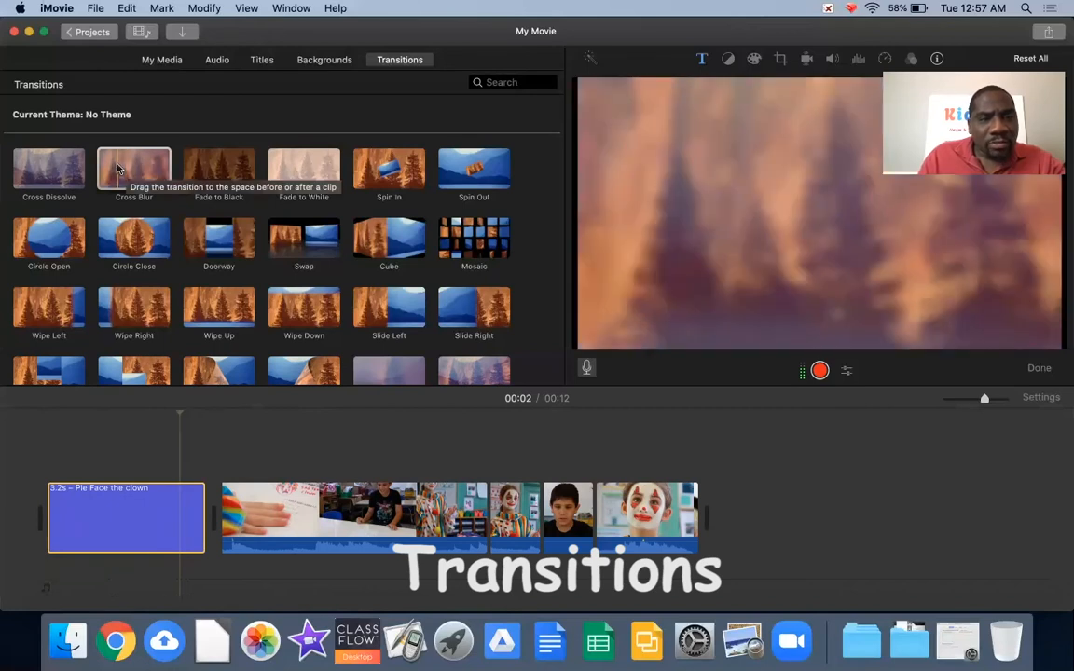
Try a Cross Blur transition between the title and the first clip, play it back and delete it.
click(132, 191)
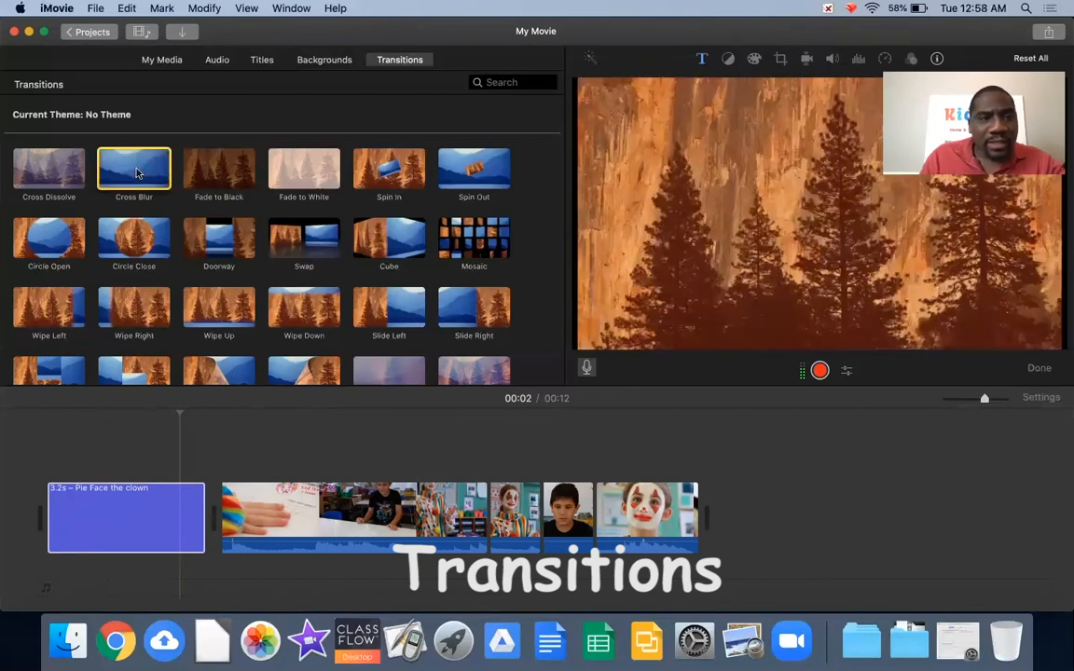
drag(133, 179, 196, 515)
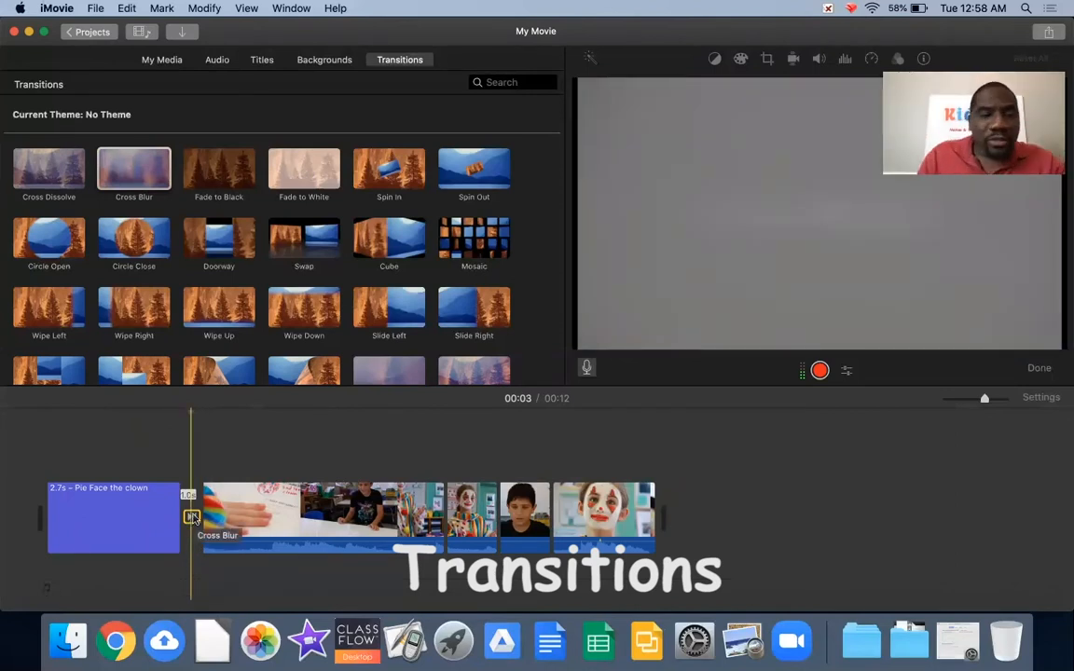
click(140, 450)
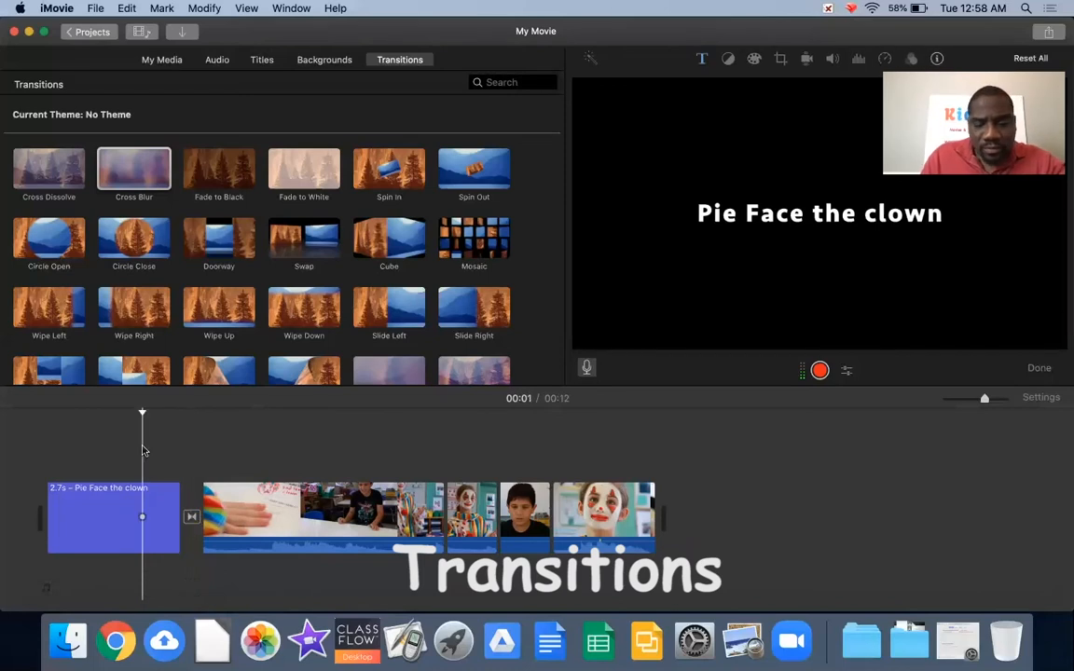
key(space)
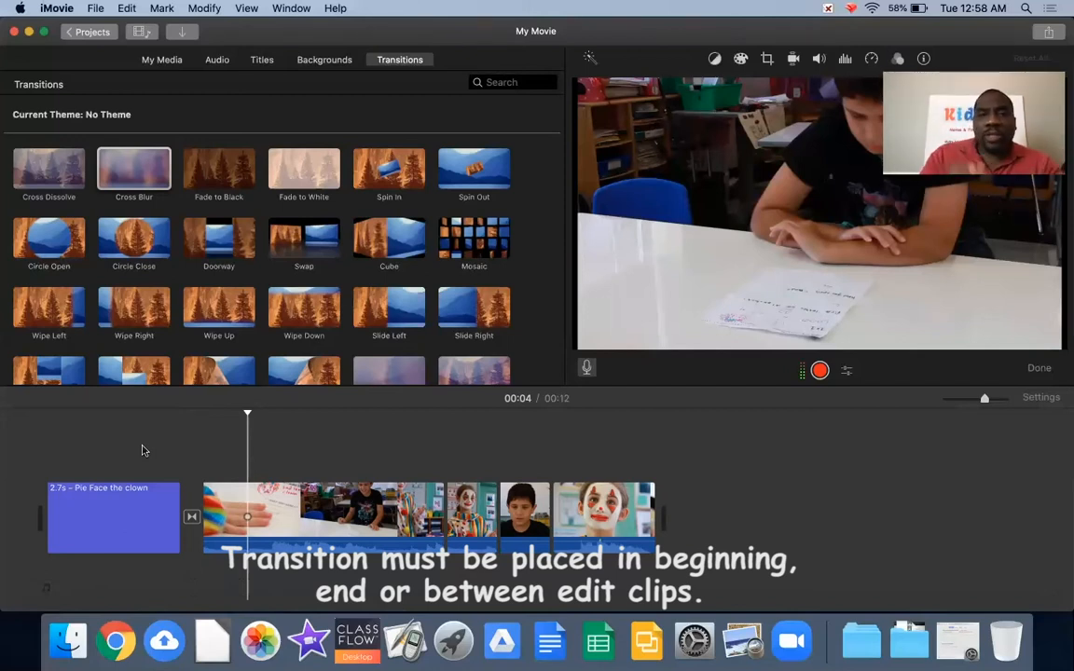
click(191, 518)
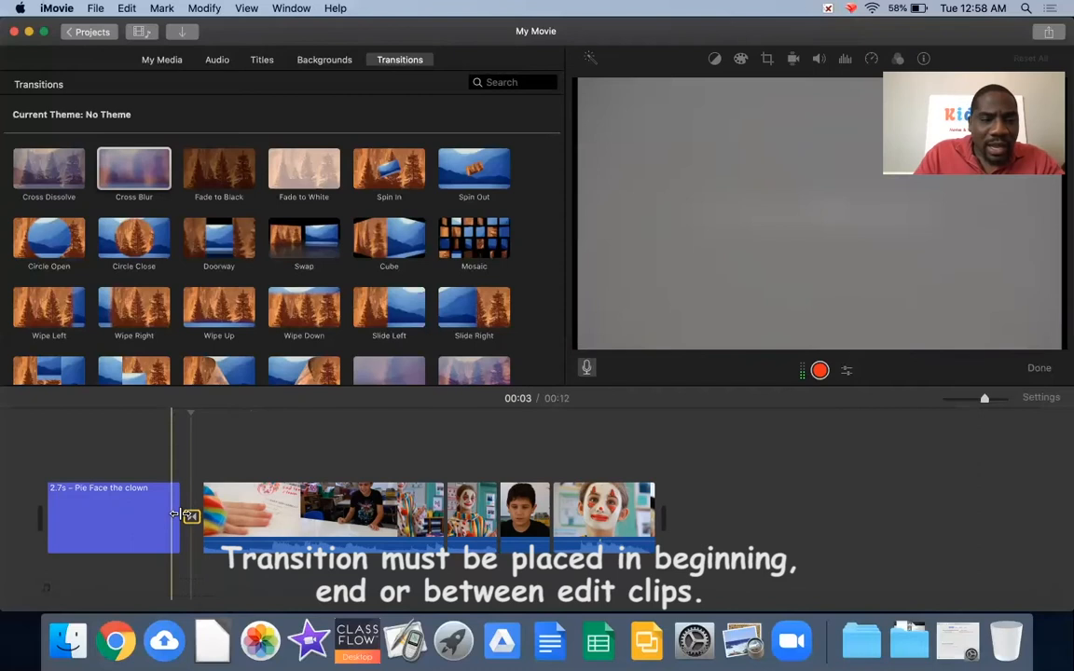
key(Delete)
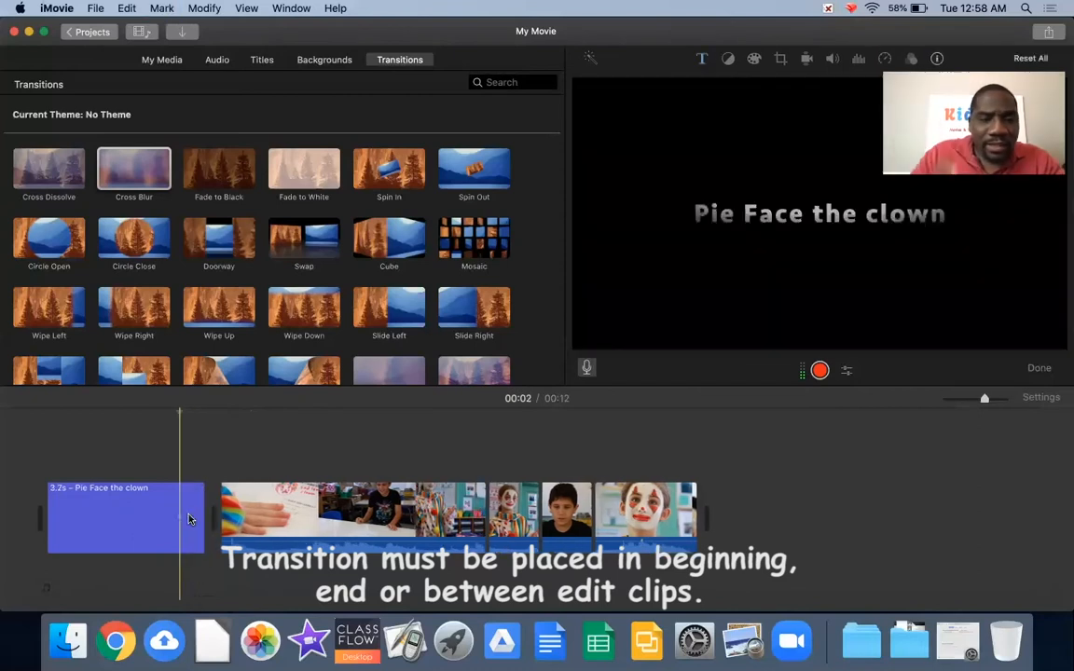
Add a Spin In transition between the title and the first clip and play it back.
click(384, 164)
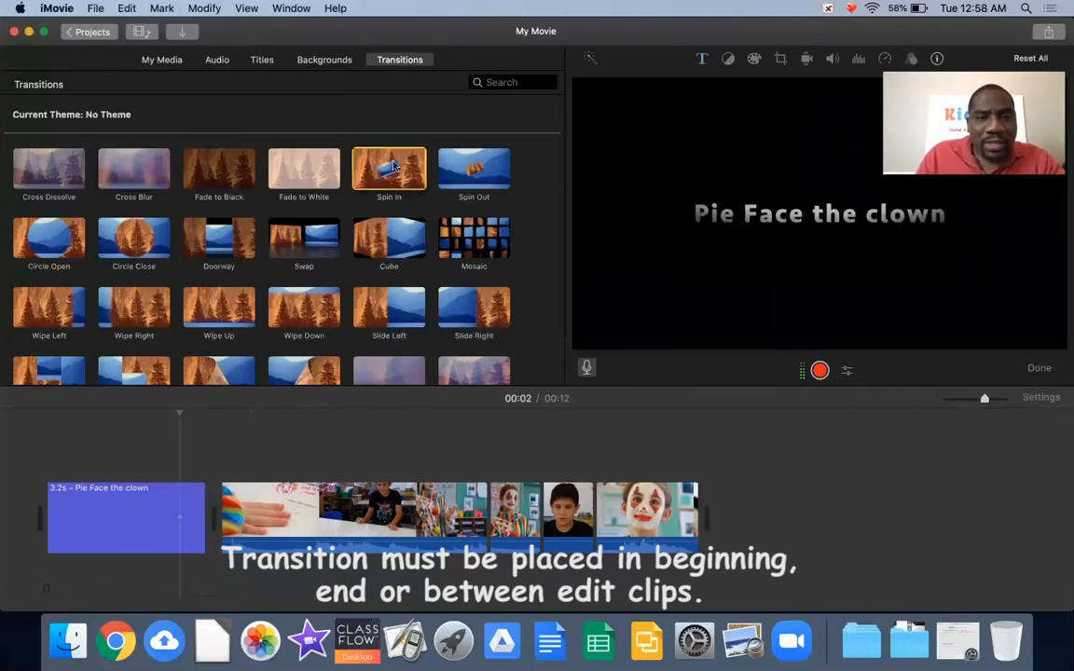
drag(397, 165, 182, 501)
click(151, 462)
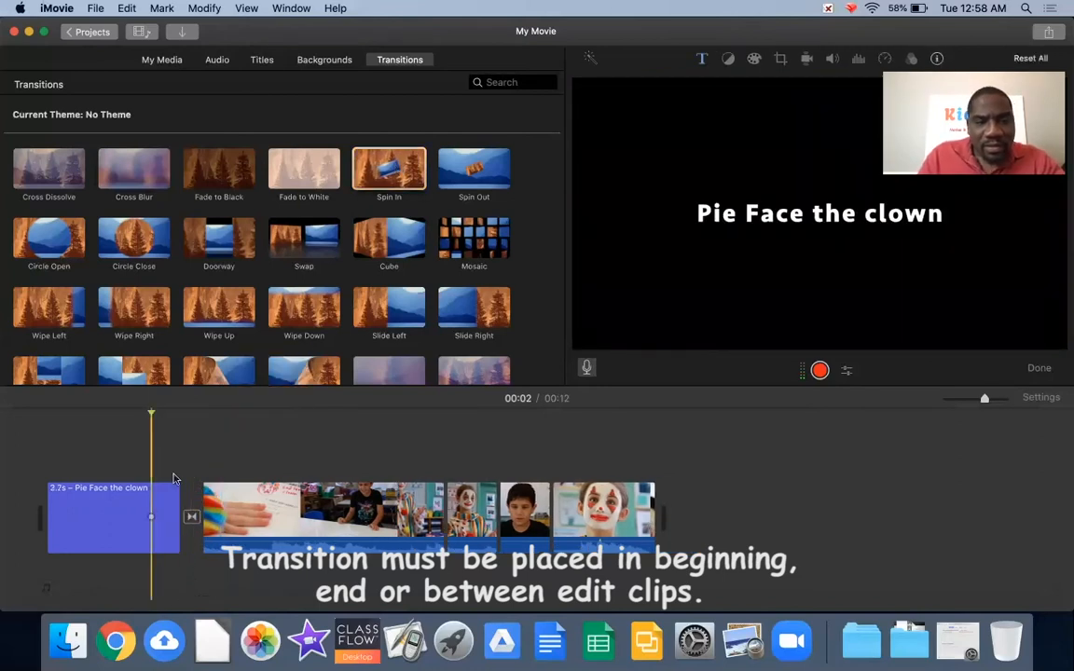
key(space)
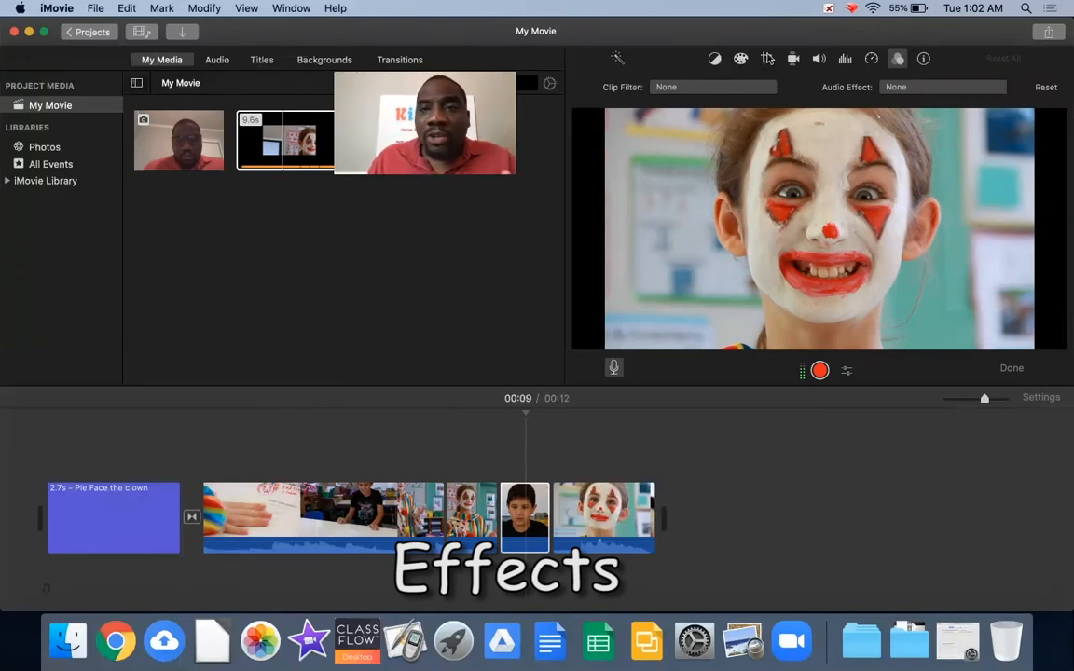
Crop the selected clip with the Crop to Fill style, framing the clown's eyes and nose, and apply the crop.
click(768, 59)
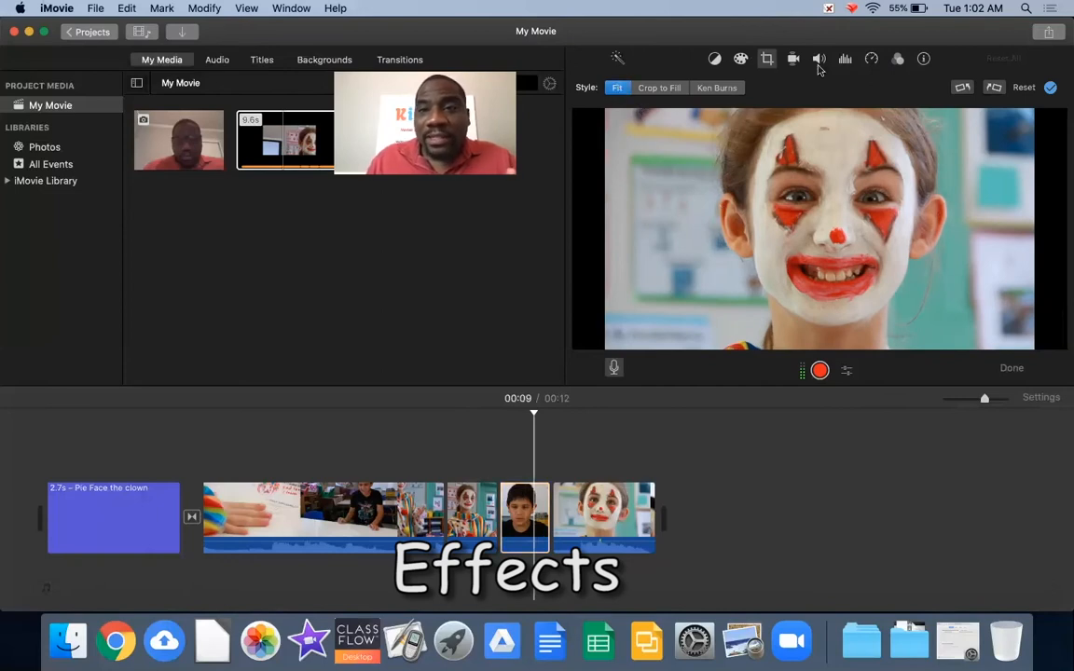
click(767, 61)
click(768, 59)
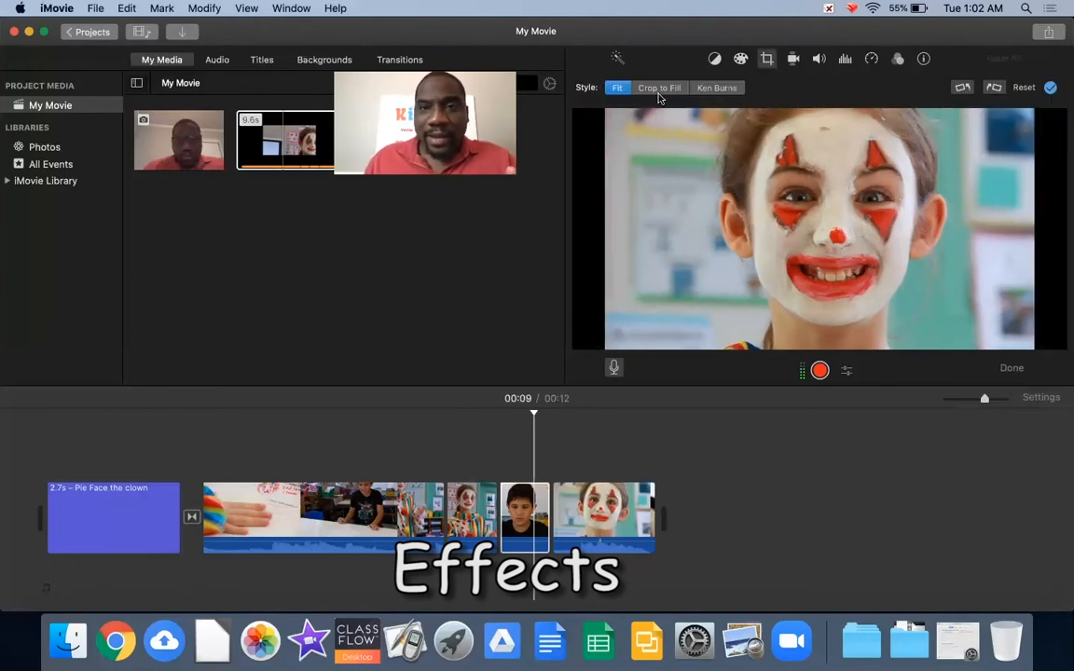
click(659, 88)
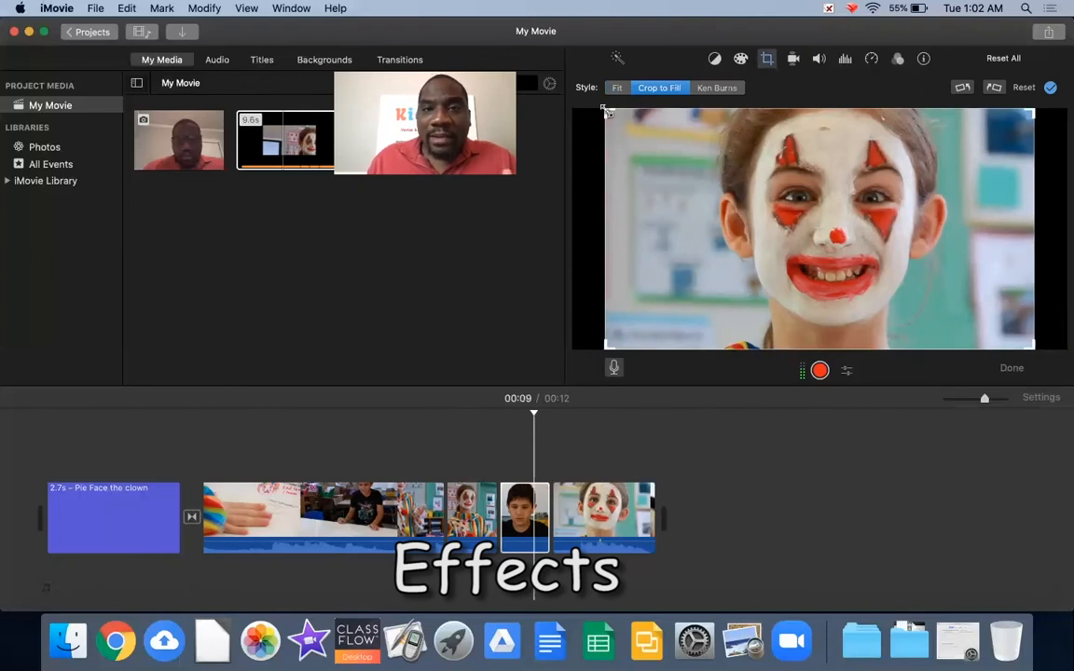
drag(602, 109, 842, 190)
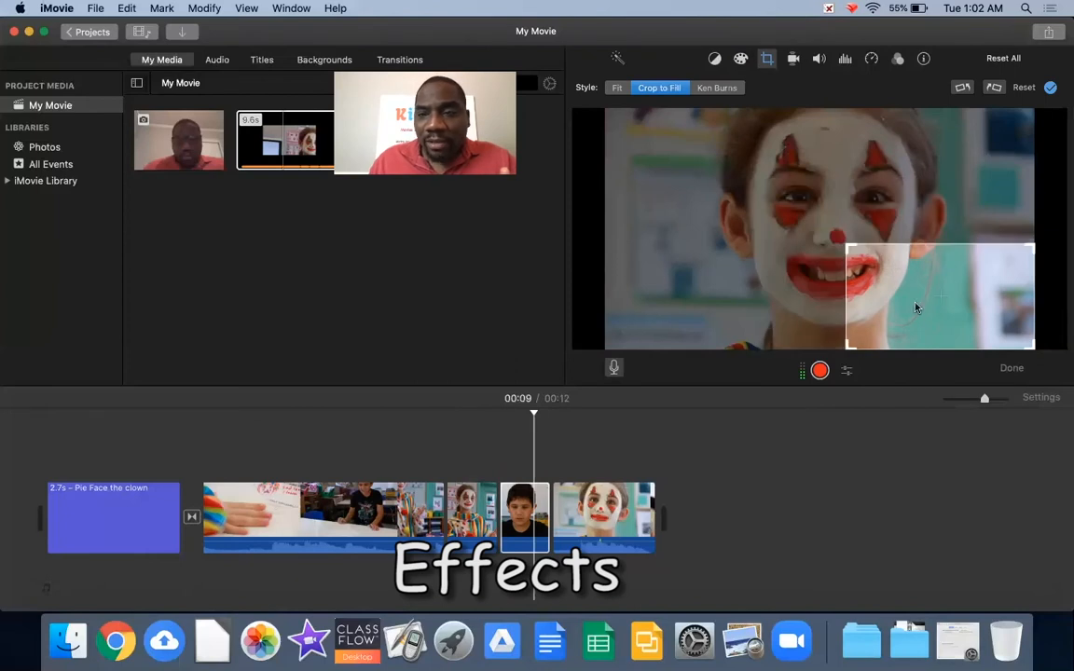
drag(943, 314, 832, 220)
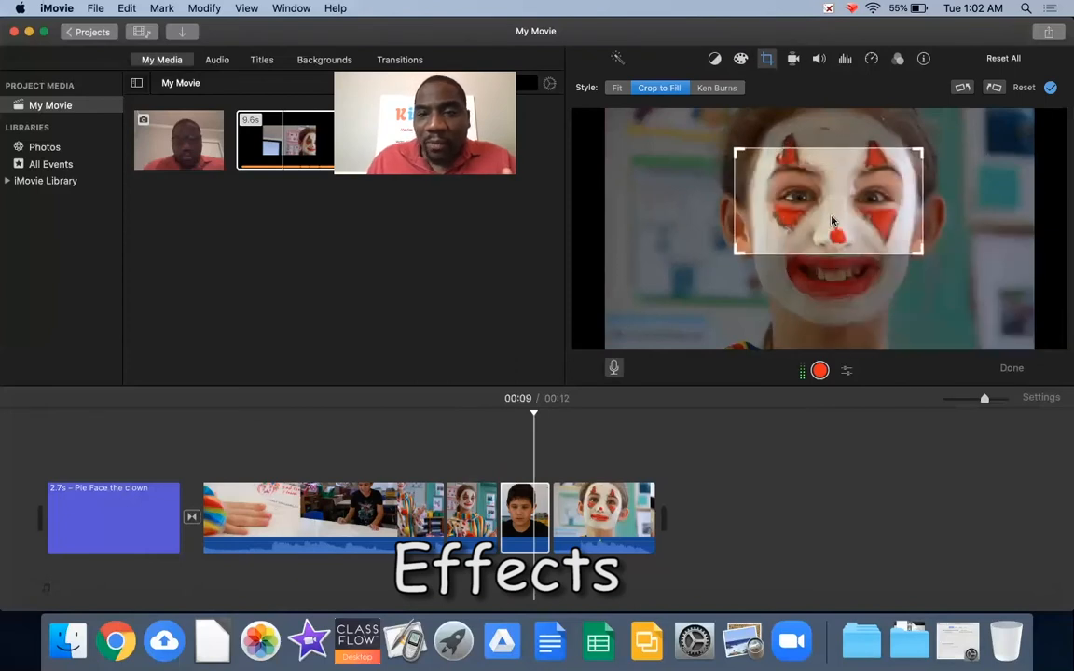
key(Return)
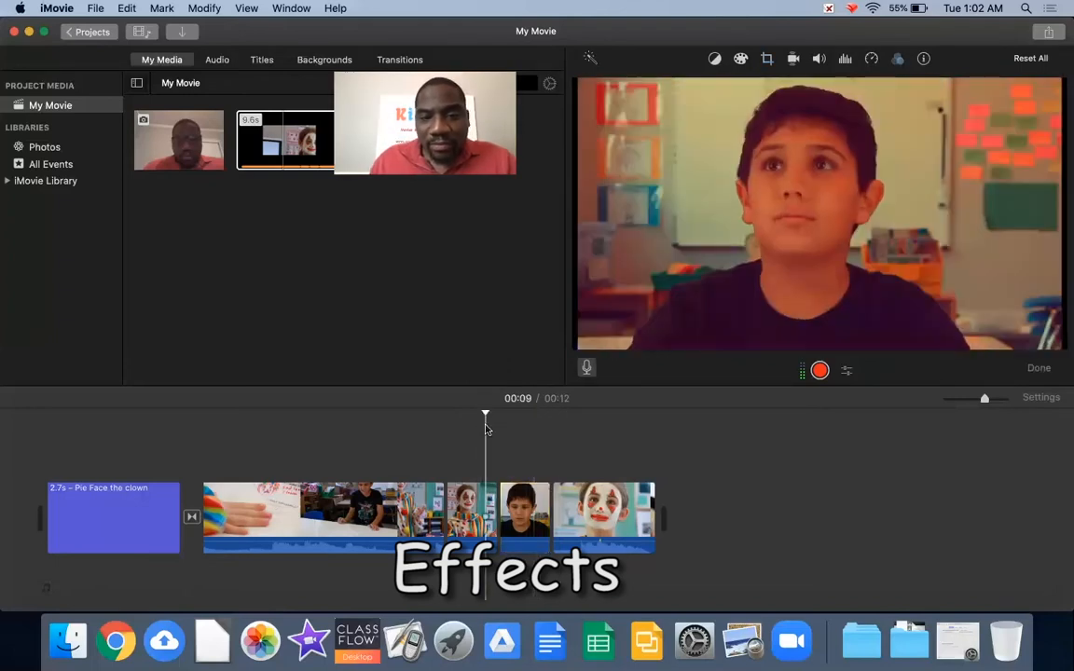
Apply the Duotone clip filter to the cropped close-up clip of the clown's eyes and nose.
key(space)
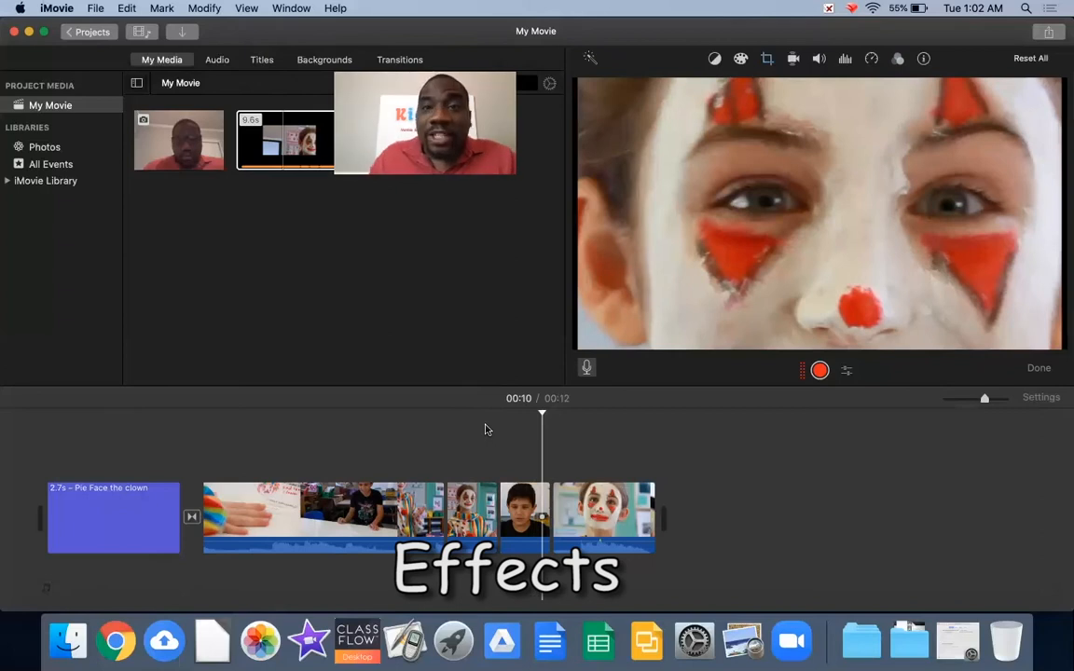
click(898, 59)
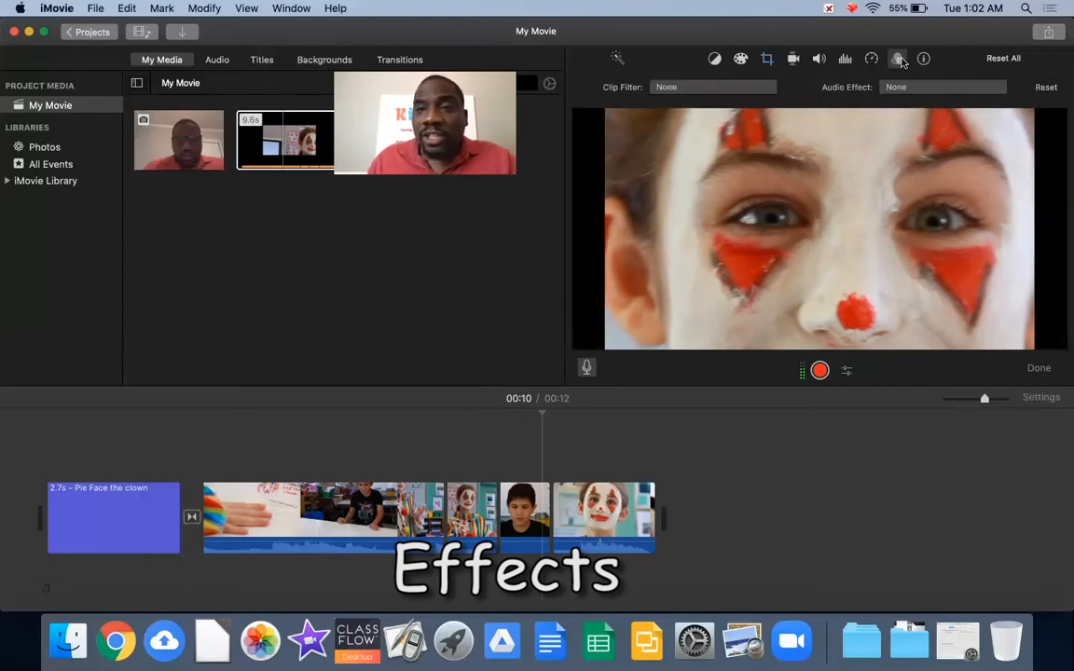
click(899, 60)
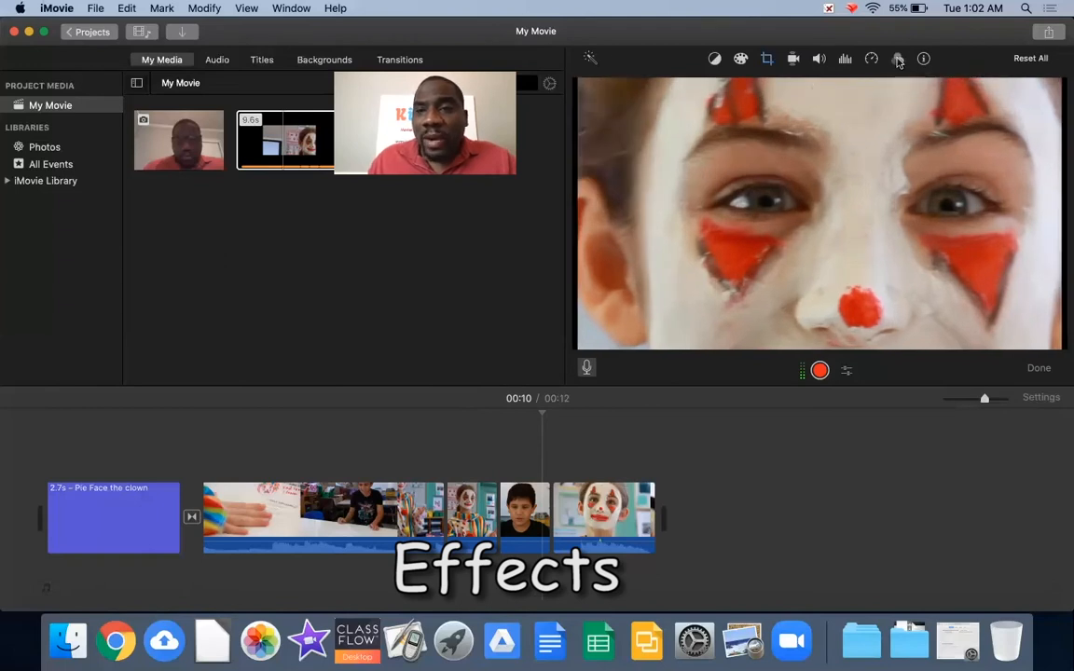
click(898, 60)
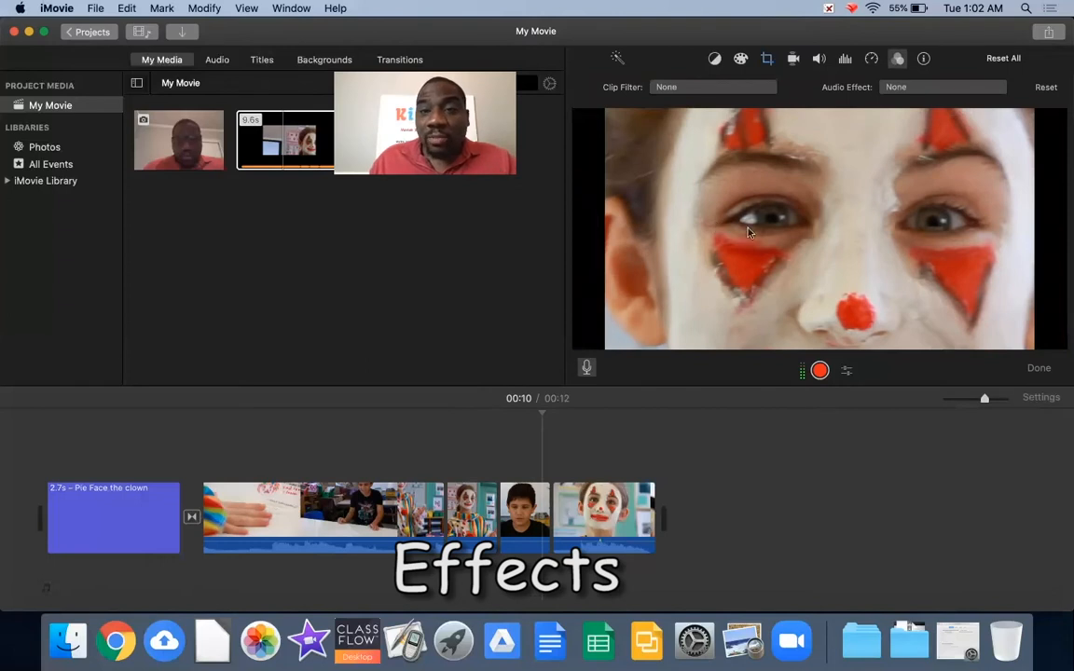
click(899, 60)
click(899, 60)
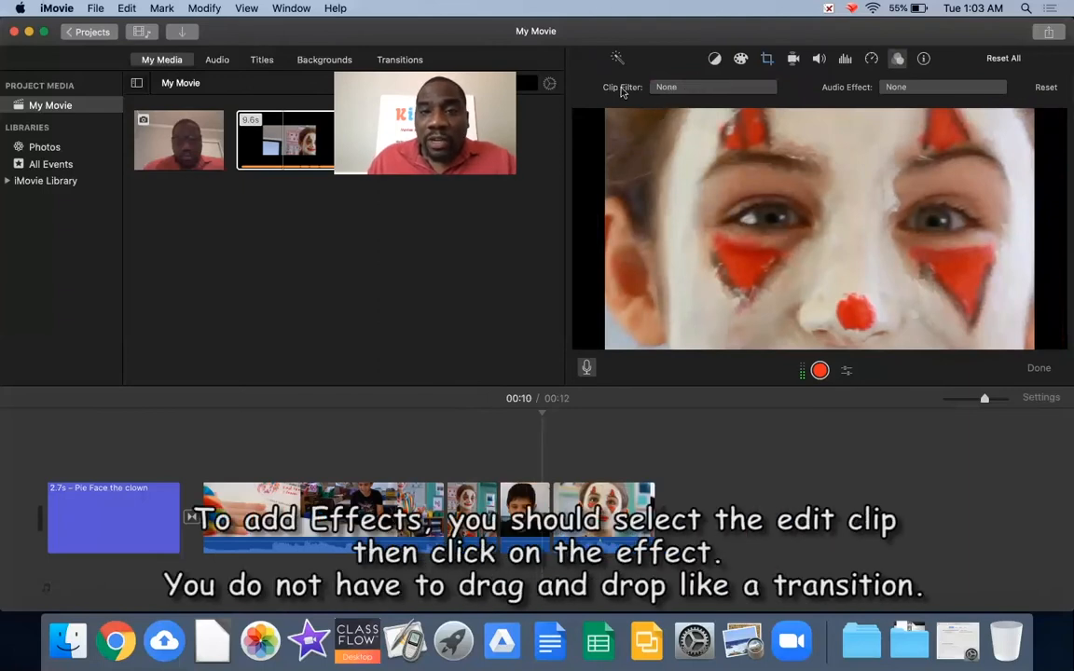
click(679, 90)
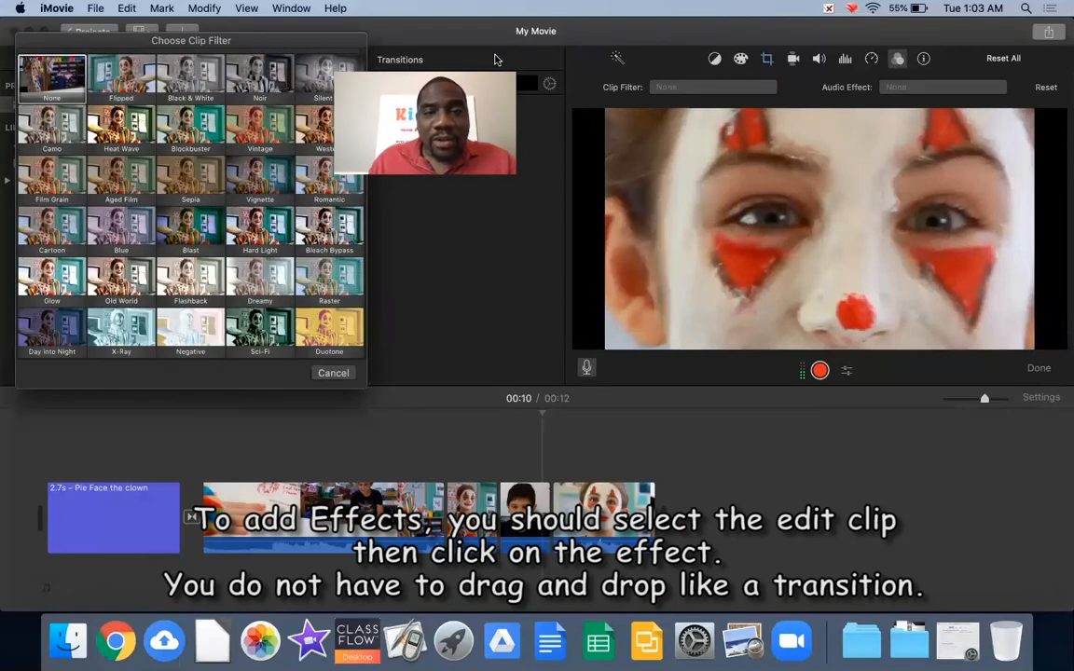
drag(217, 47, 245, 52)
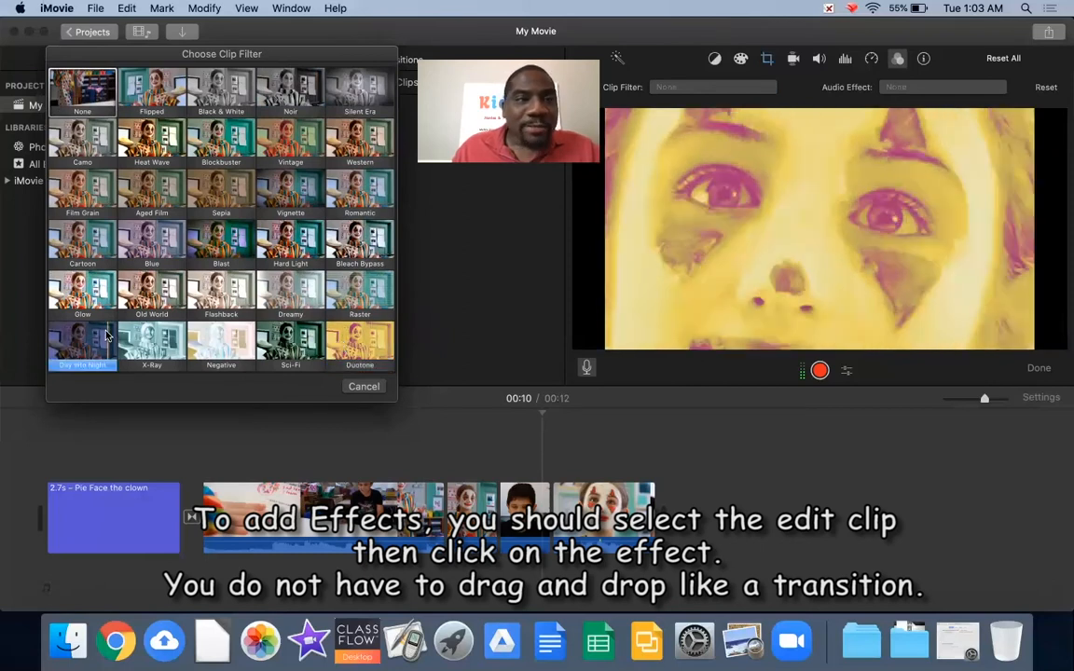
click(365, 353)
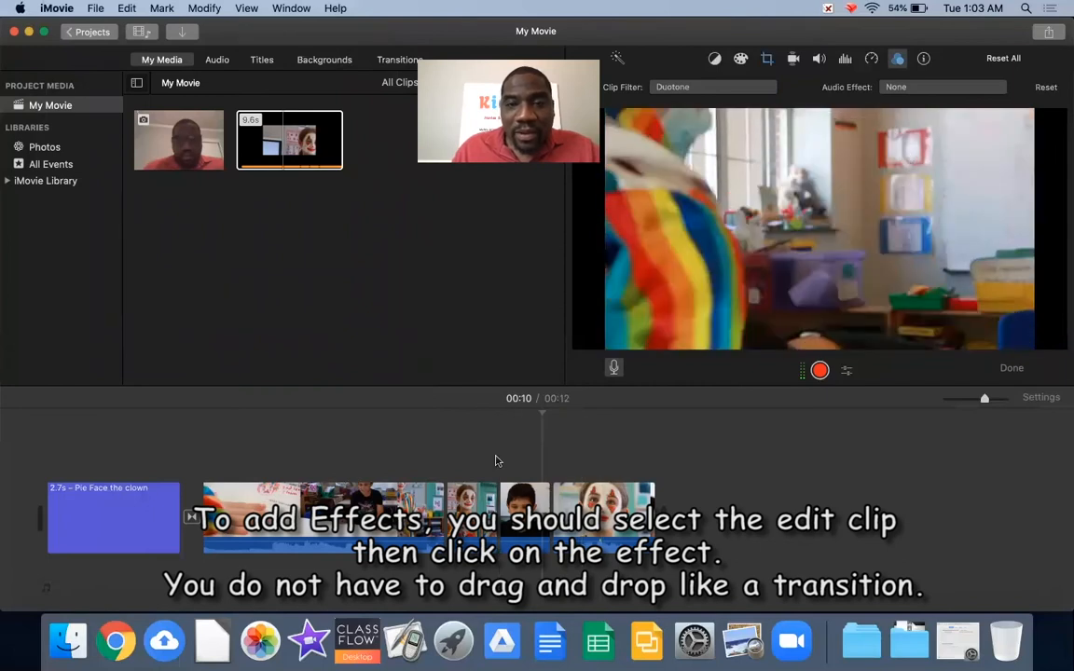
Set the clip filter of the Vintage-styled clip before the close-up to None and play the movie from the preceding clip onward.
click(471, 501)
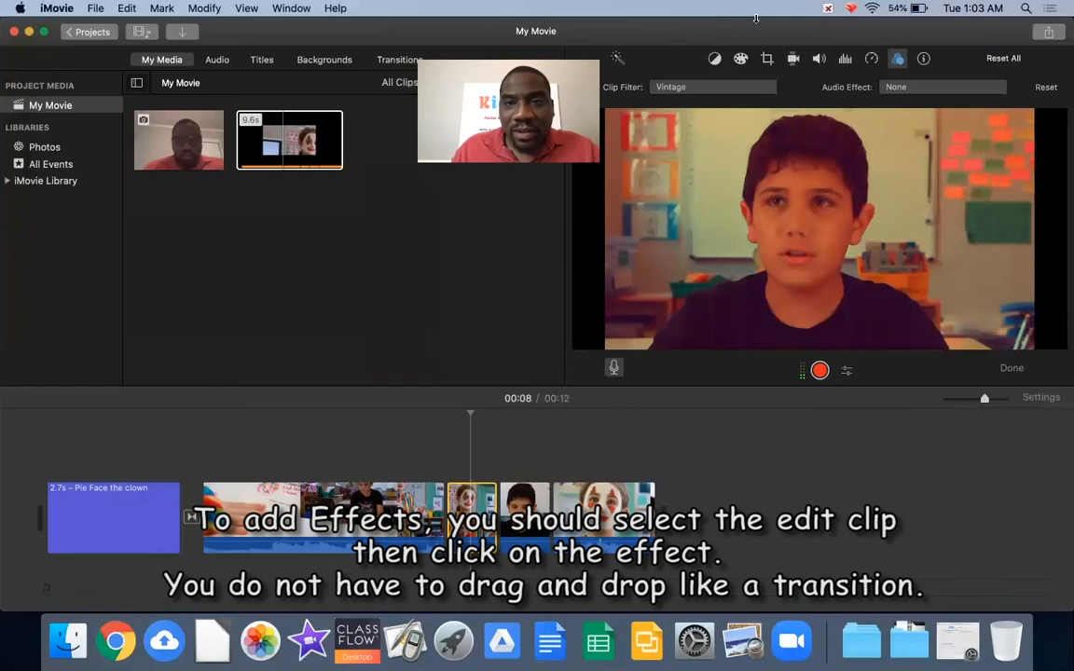
click(695, 88)
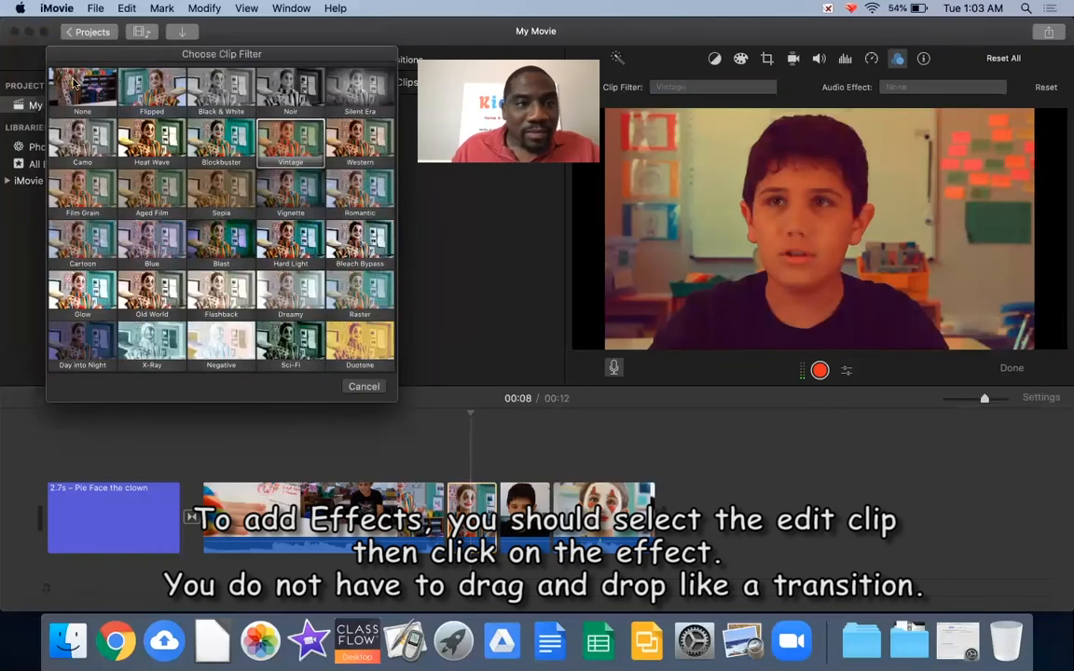
click(86, 89)
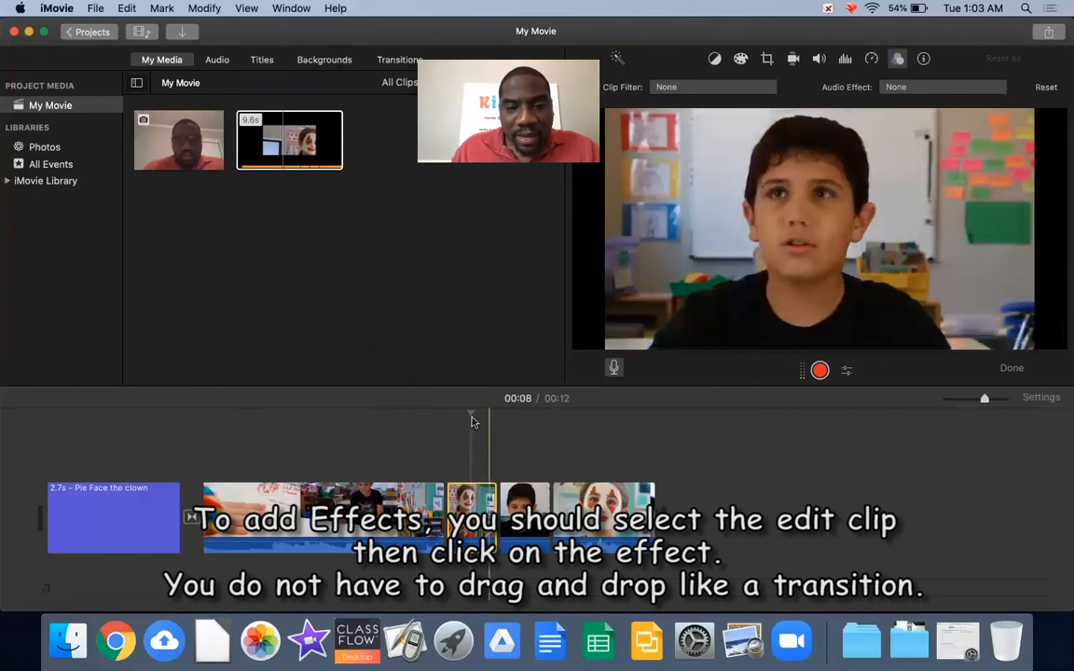
click(365, 426)
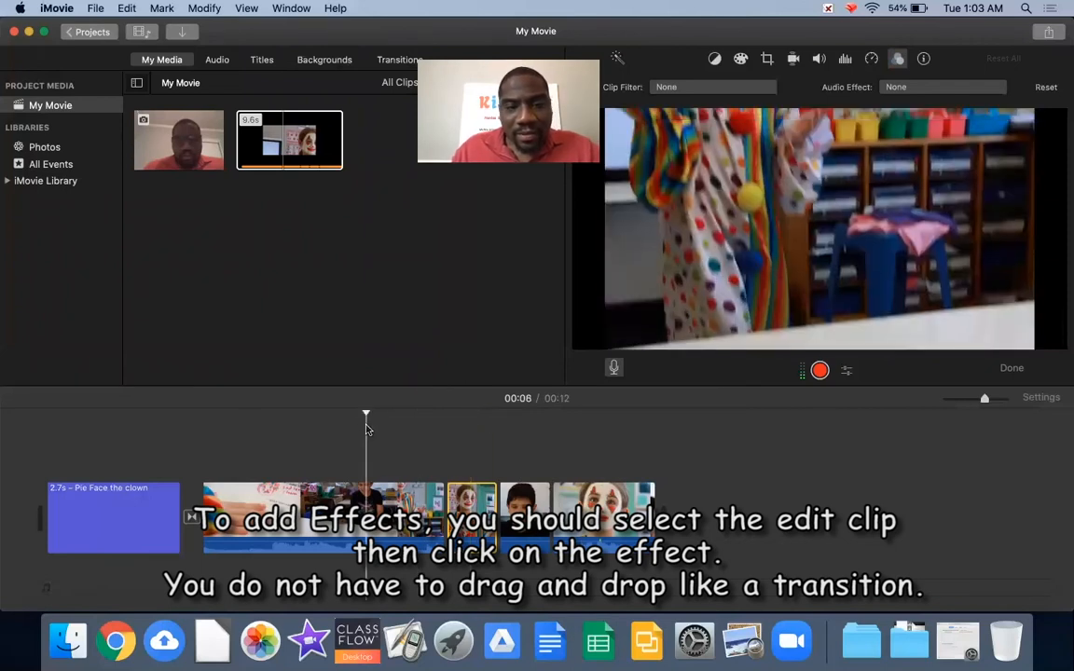
key(space)
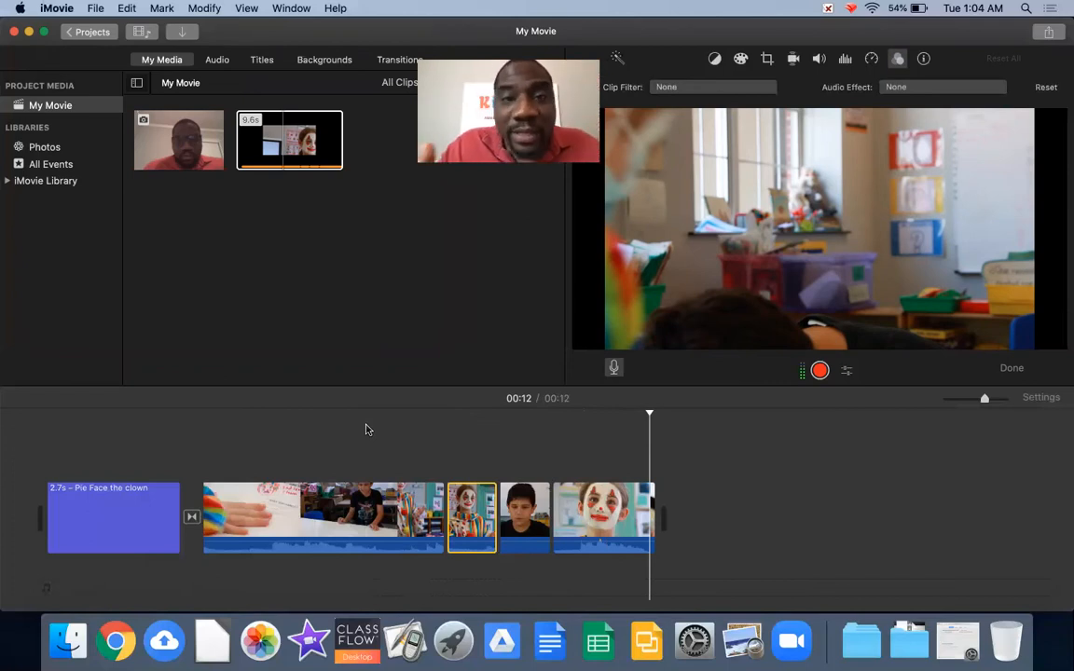
Set the speed of the last clip in the timeline to Slow.
click(872, 60)
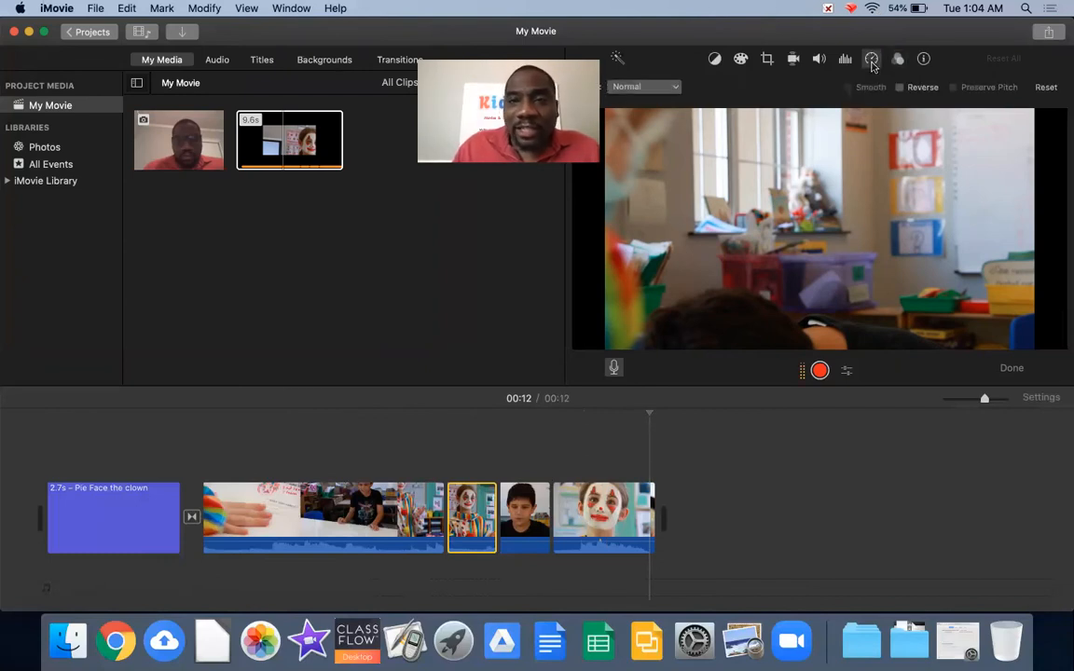
click(677, 88)
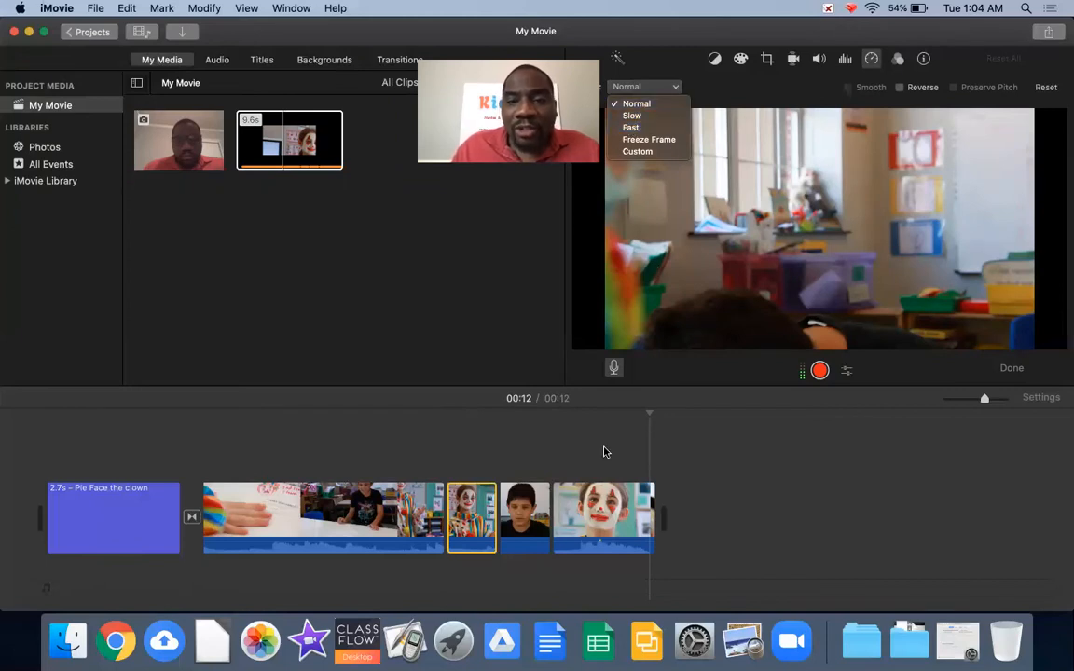
click(580, 495)
click(614, 518)
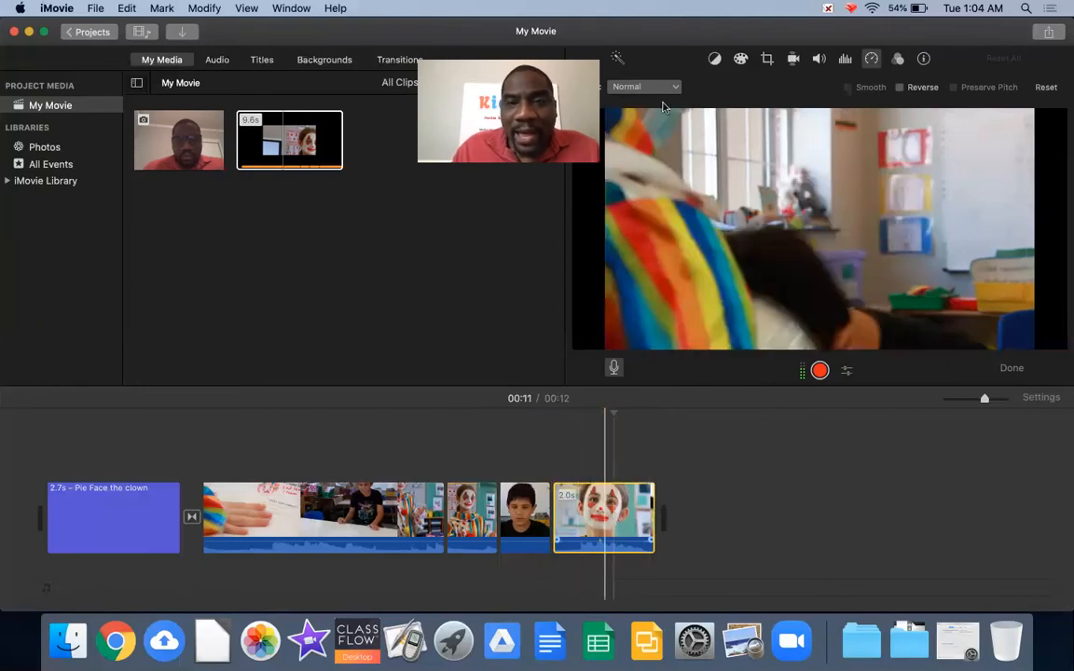
click(673, 89)
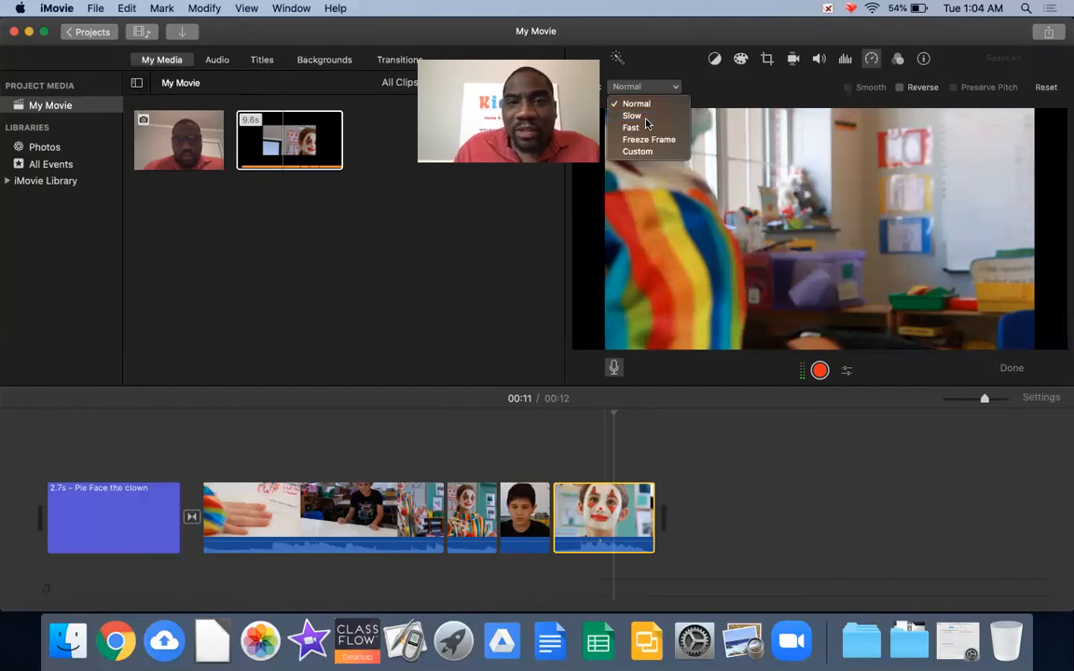
click(646, 119)
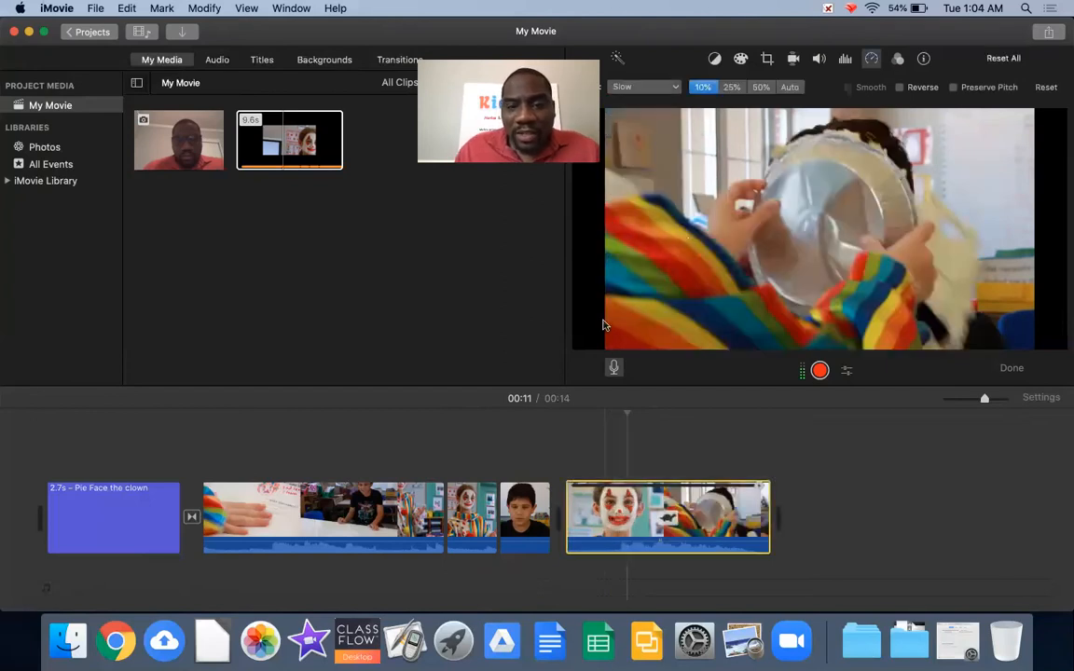
Play back the slowed ending starting from the close-up clip, and replay the whole movie from the beginning.
click(629, 428)
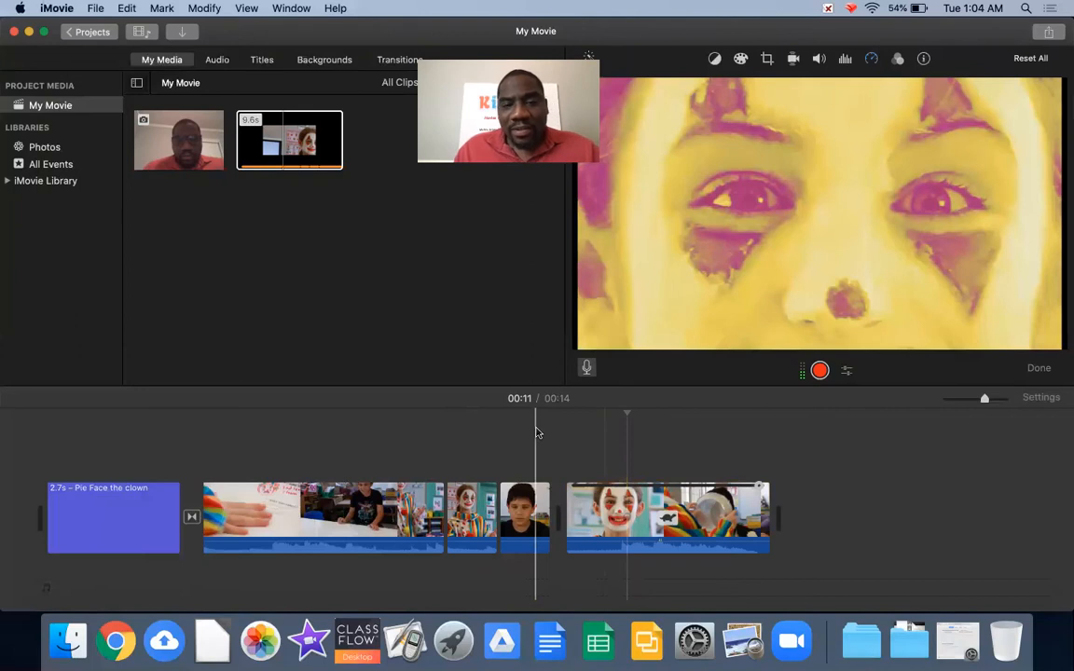
click(536, 432)
key(space)
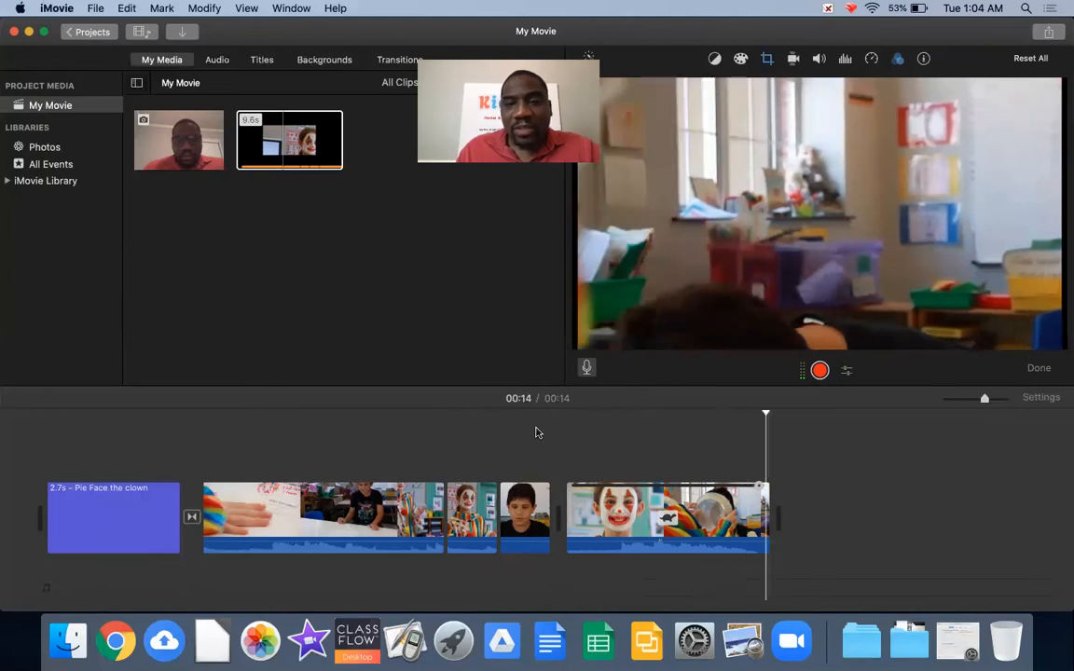
key(space)
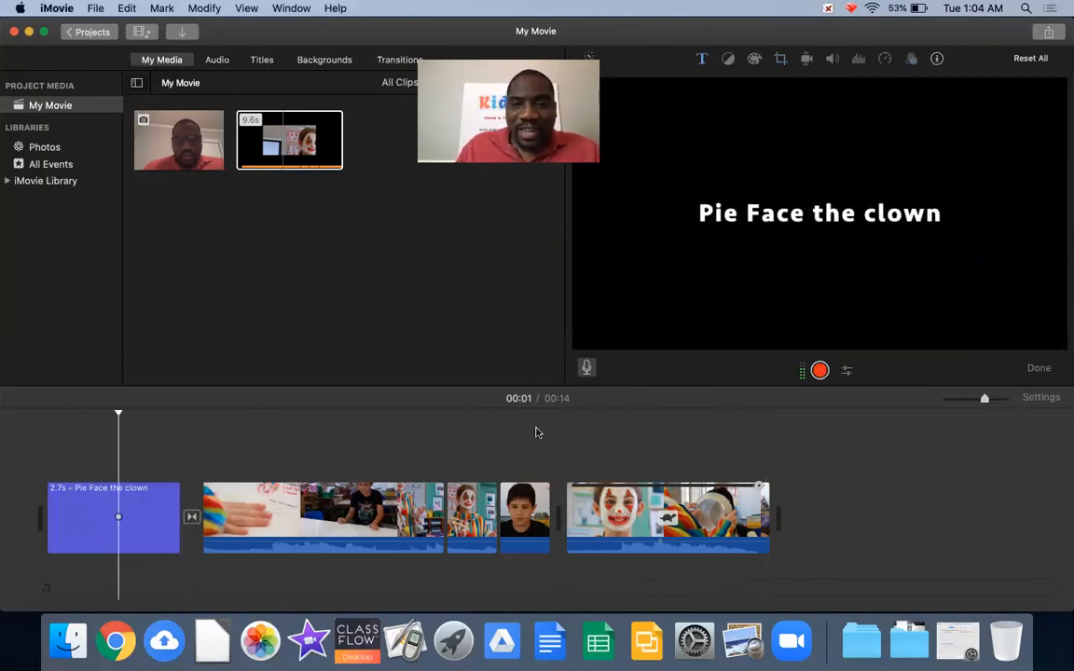
key(Home)
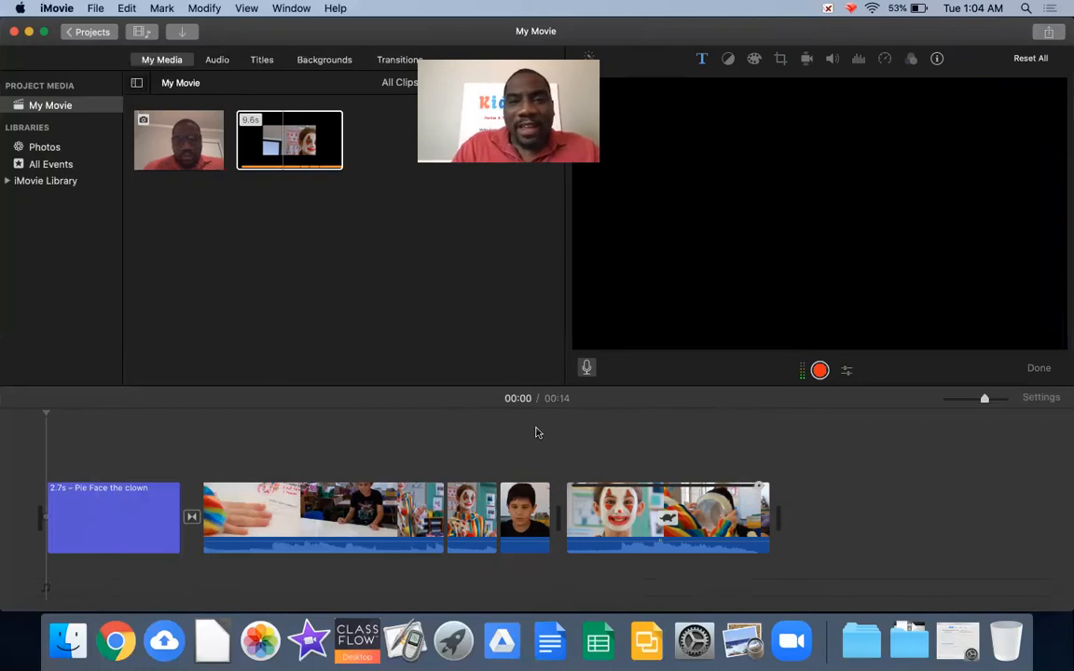
key(space)
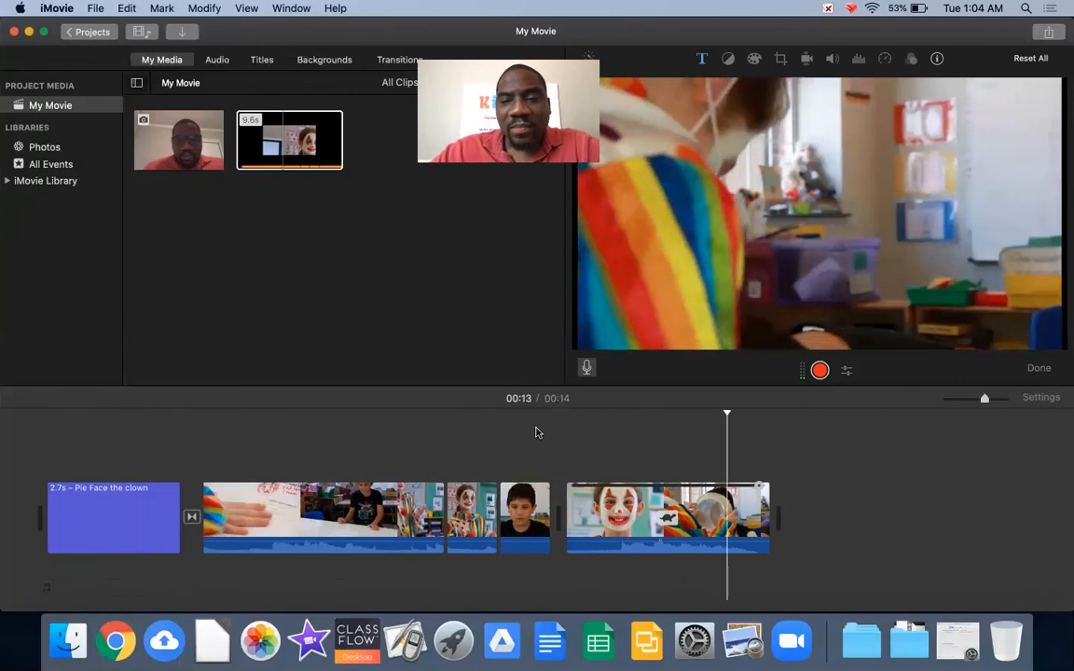
key(space)
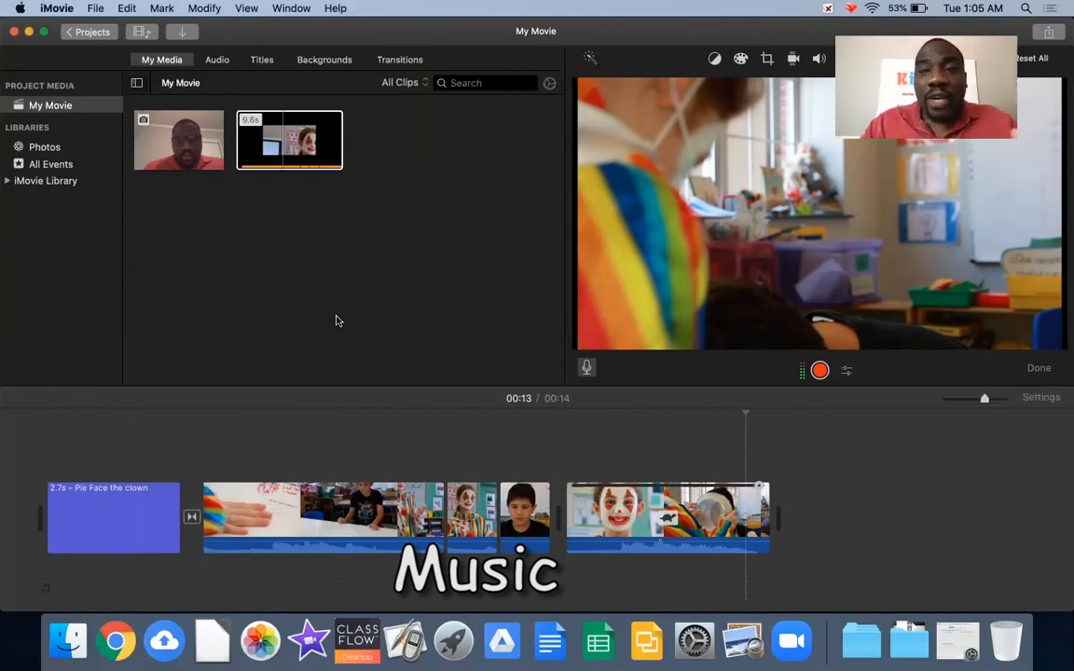
click(332, 276)
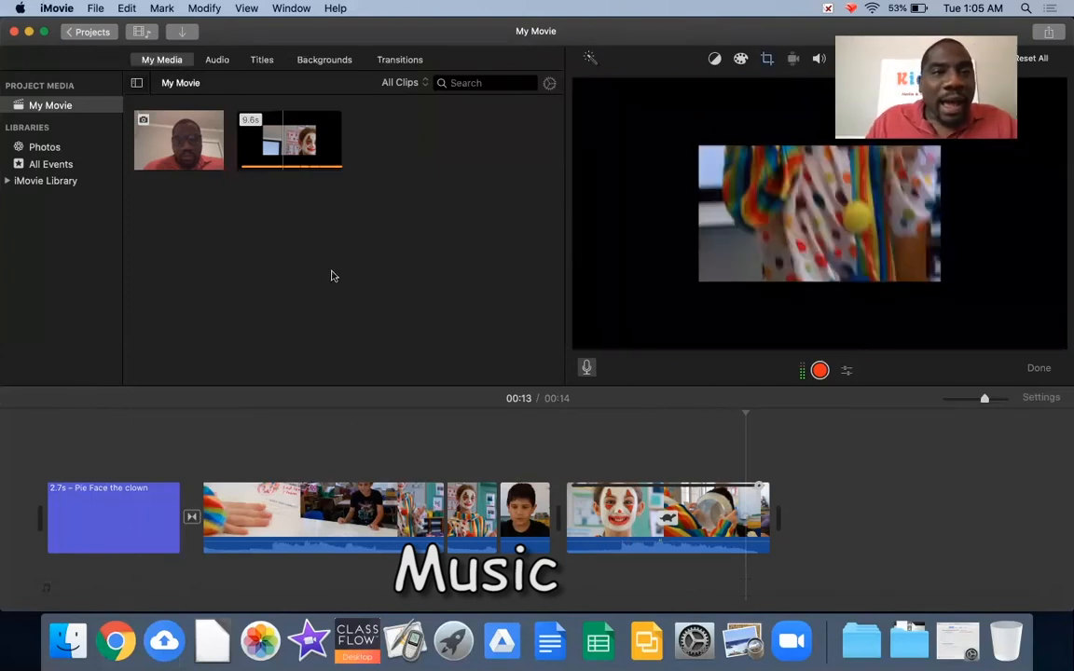
click(94, 8)
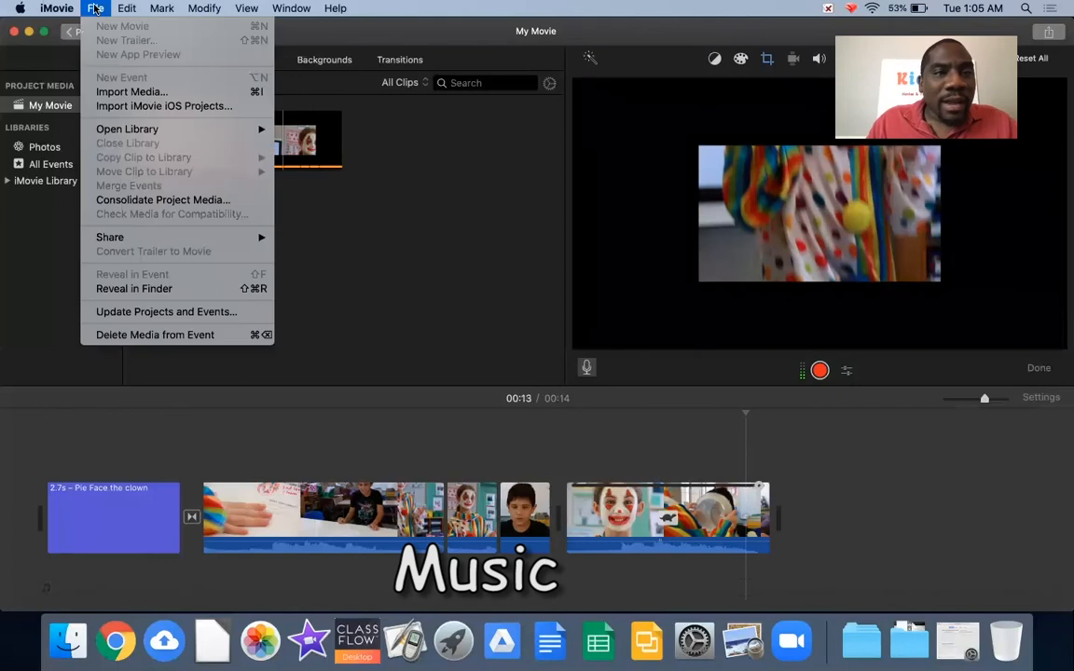
click(127, 8)
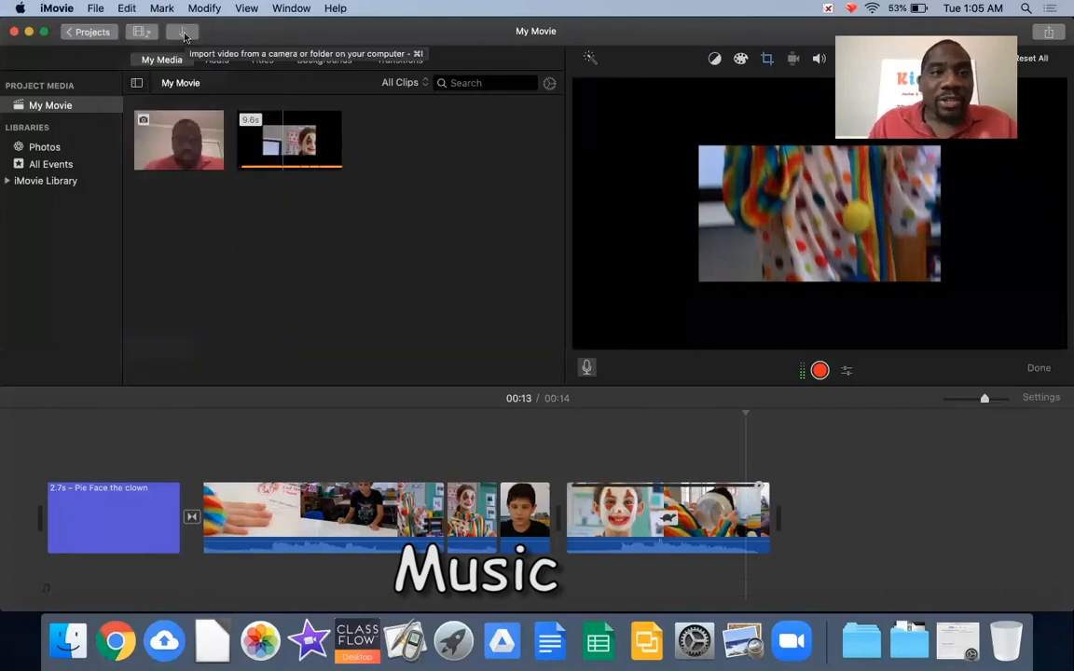
click(97, 9)
click(106, 26)
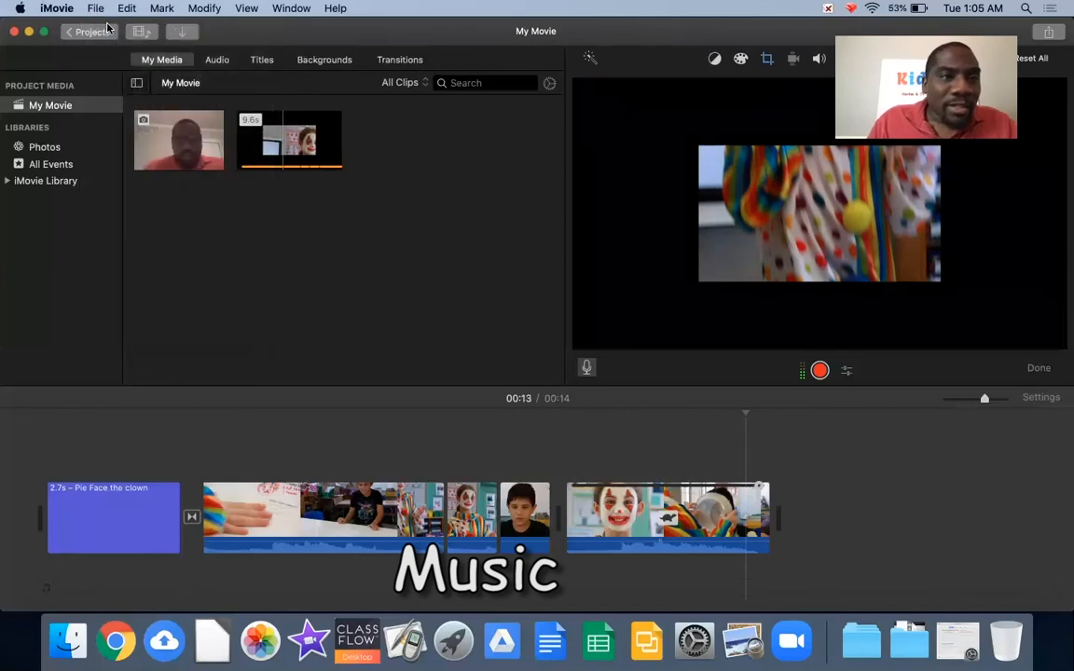
click(590, 104)
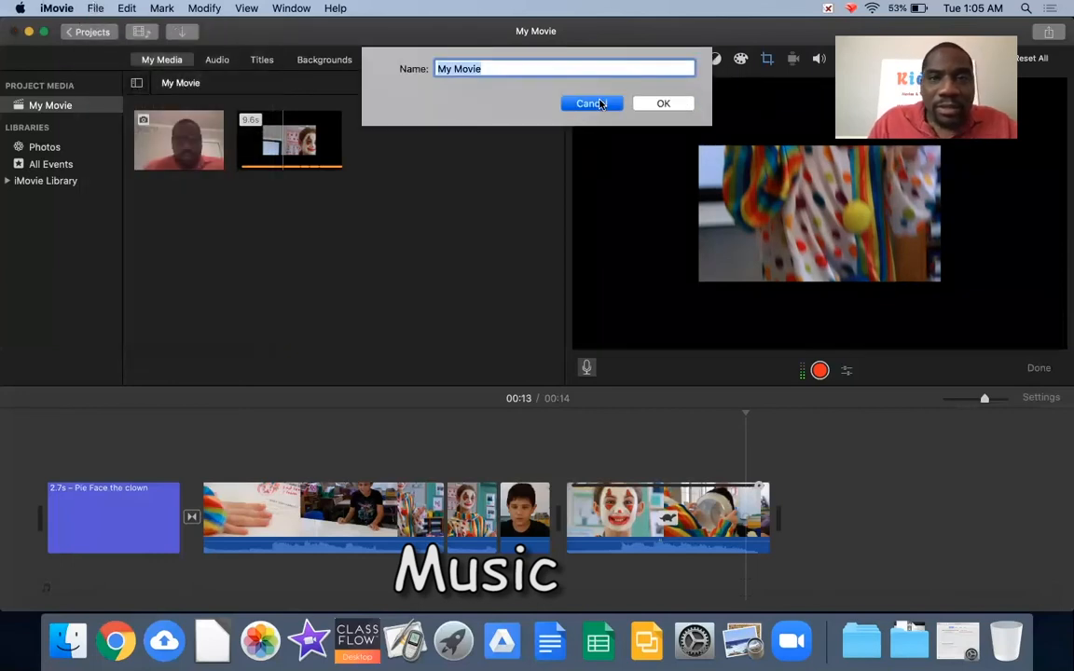
click(97, 9)
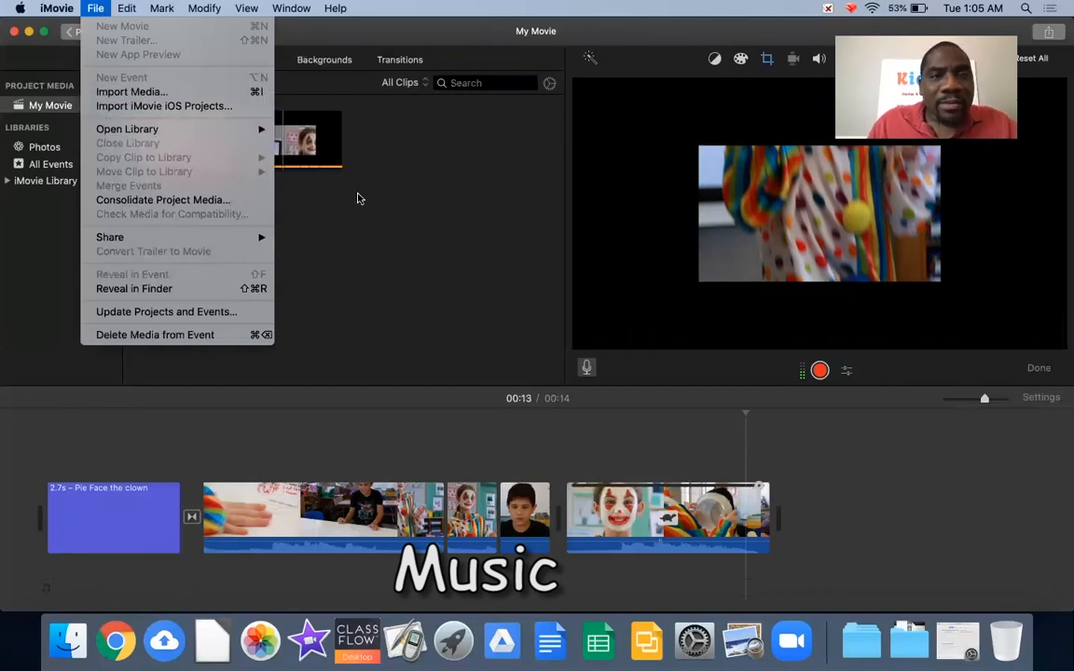
click(322, 174)
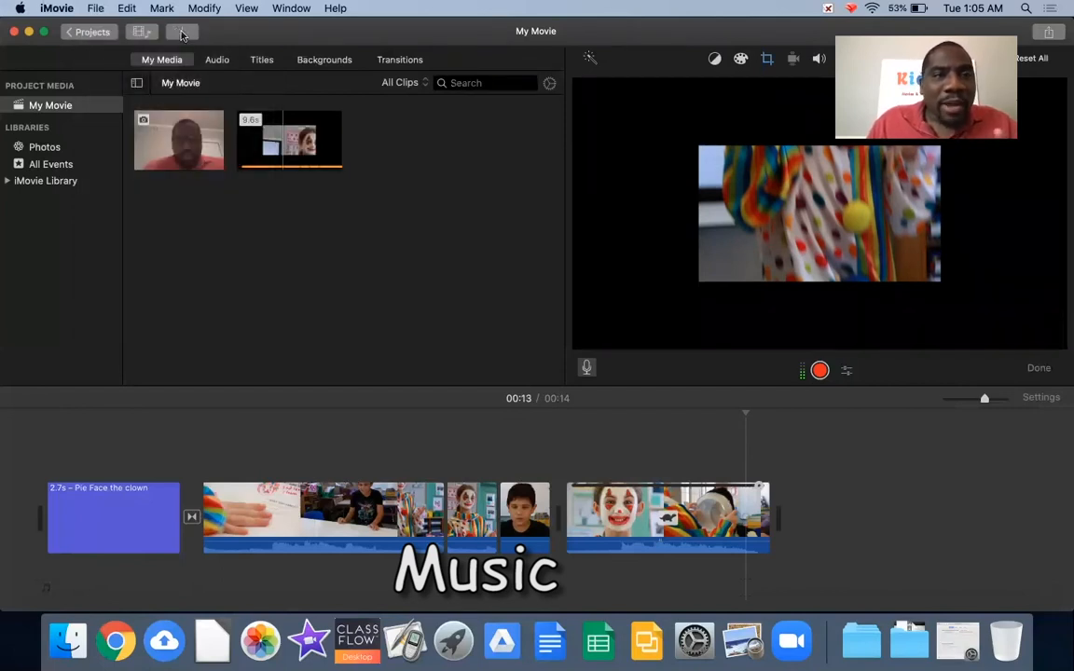
Import the music file Beautiful Tension Short.aif into the project media and select it there.
click(183, 34)
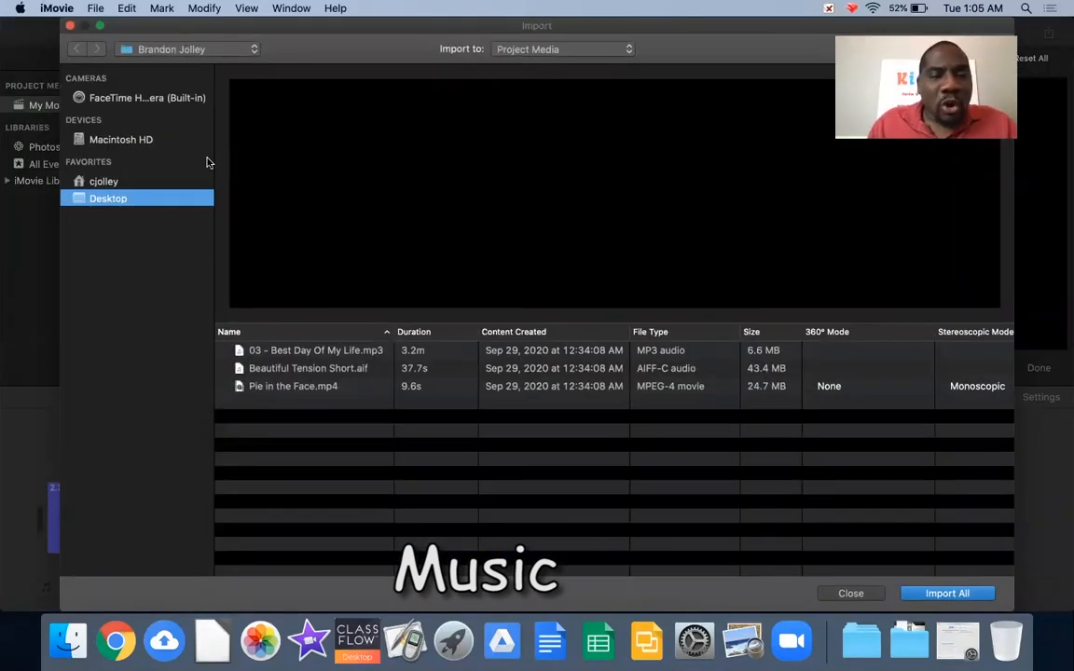
click(290, 371)
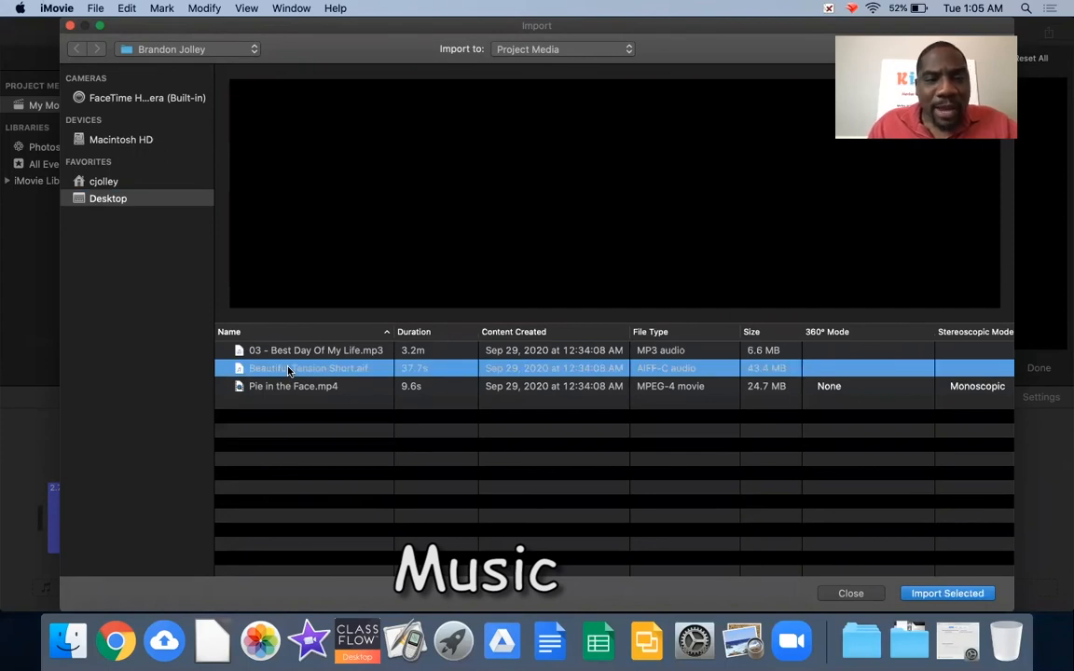
click(942, 594)
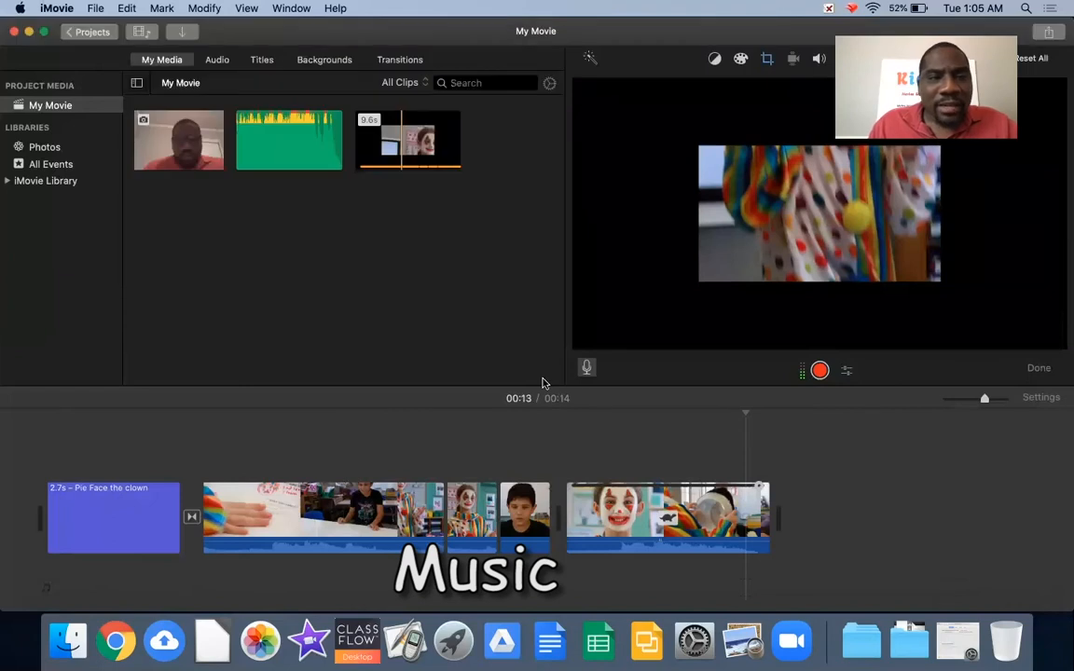
click(253, 149)
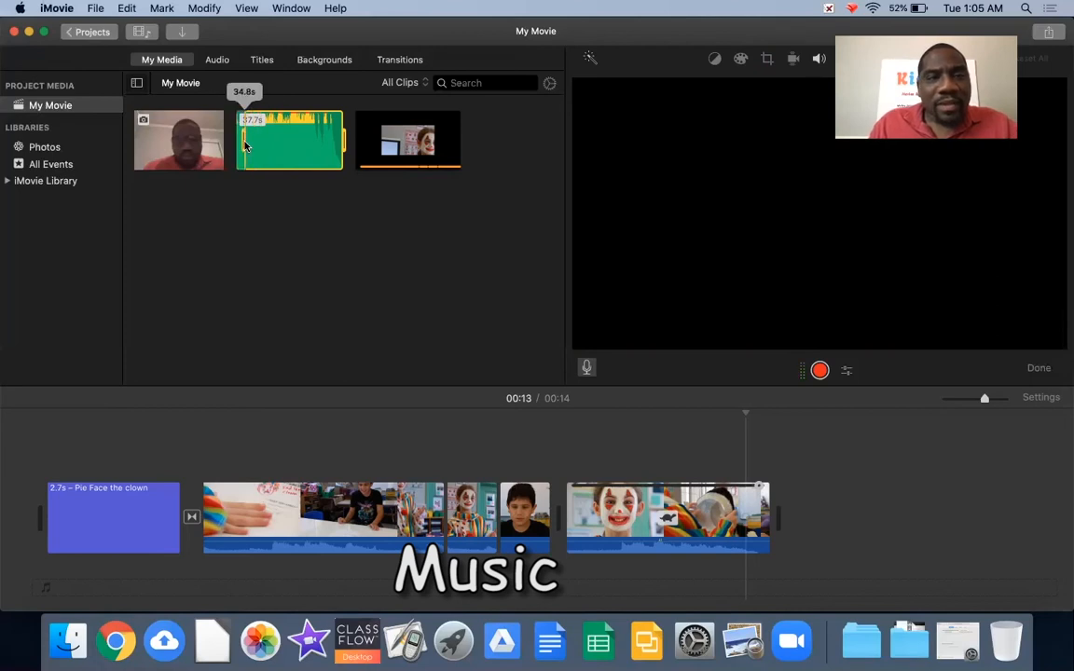
Add a 15.5-second section of Beautiful Tension Short beneath the video clips, starting midway through the title, and trim its end to 10.5 seconds.
drag(343, 146, 288, 145)
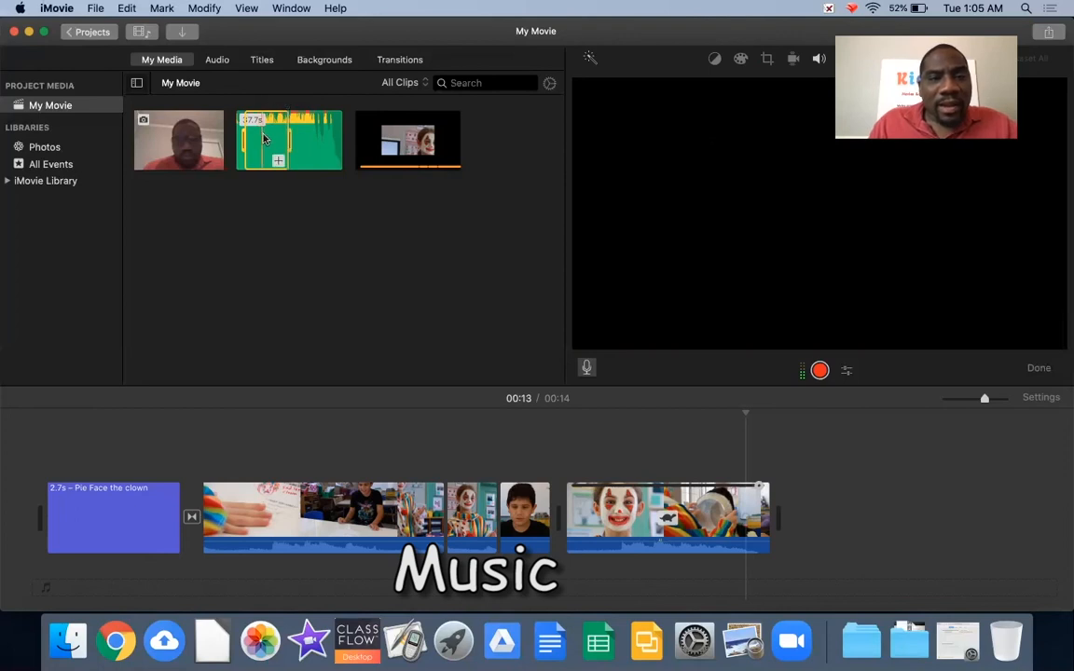
drag(221, 348, 123, 574)
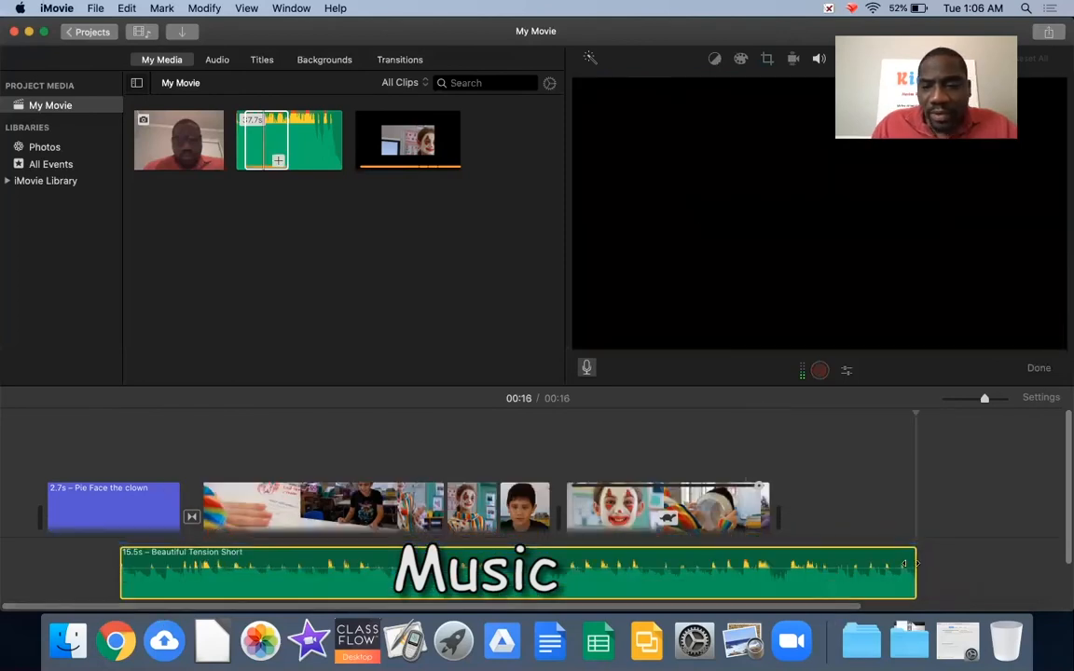
drag(915, 570, 651, 581)
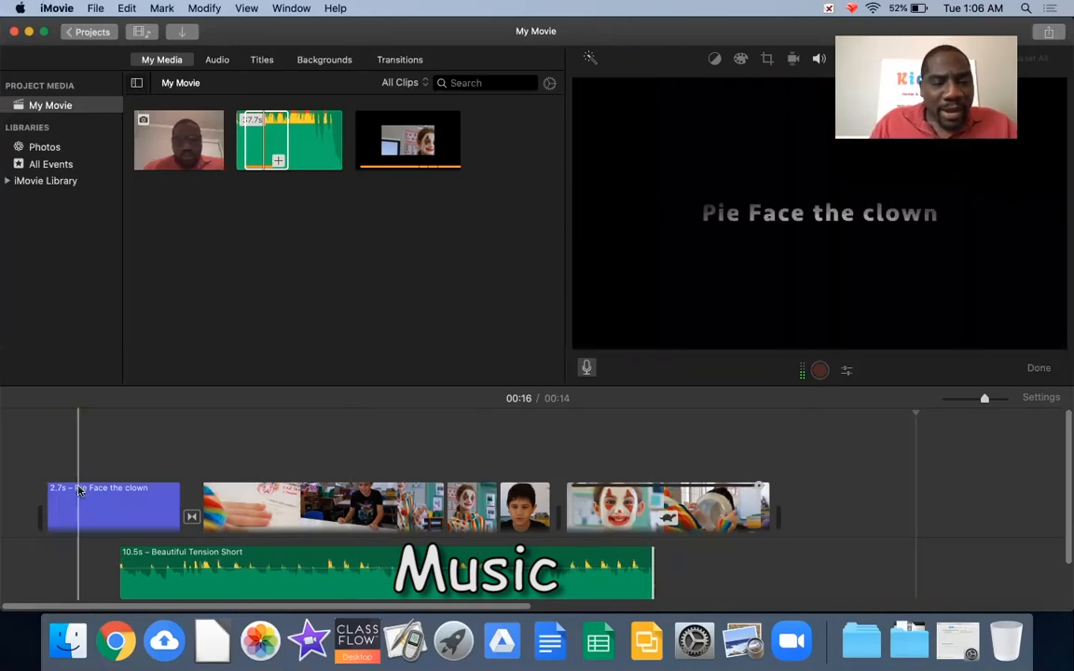
Play the movie from the start of the title into the last clip to check the background music.
click(58, 432)
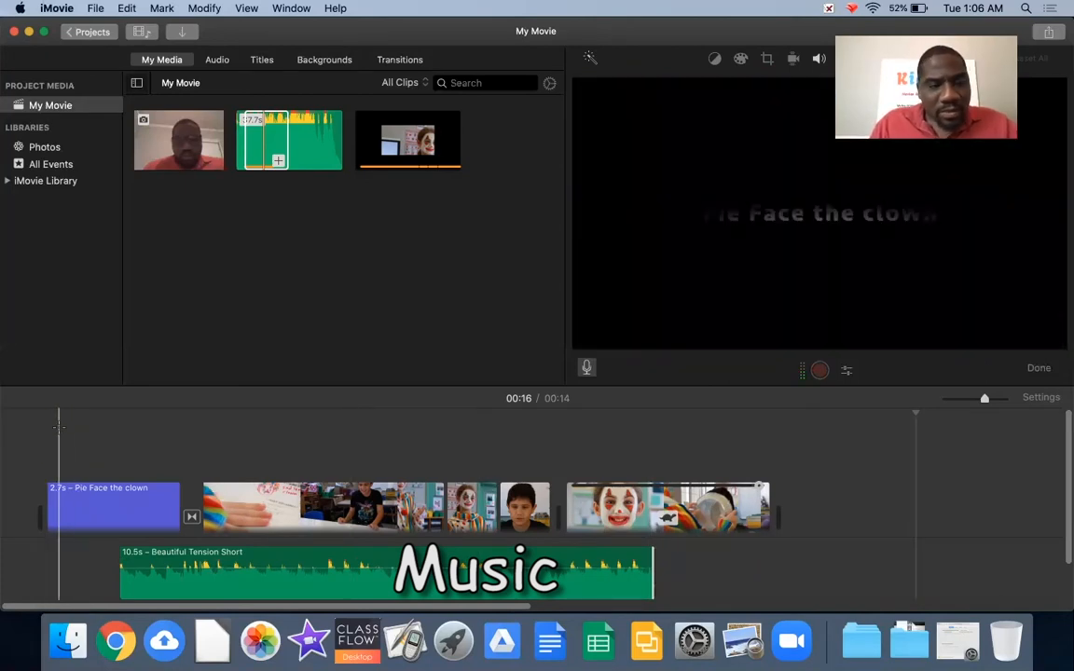
key(space)
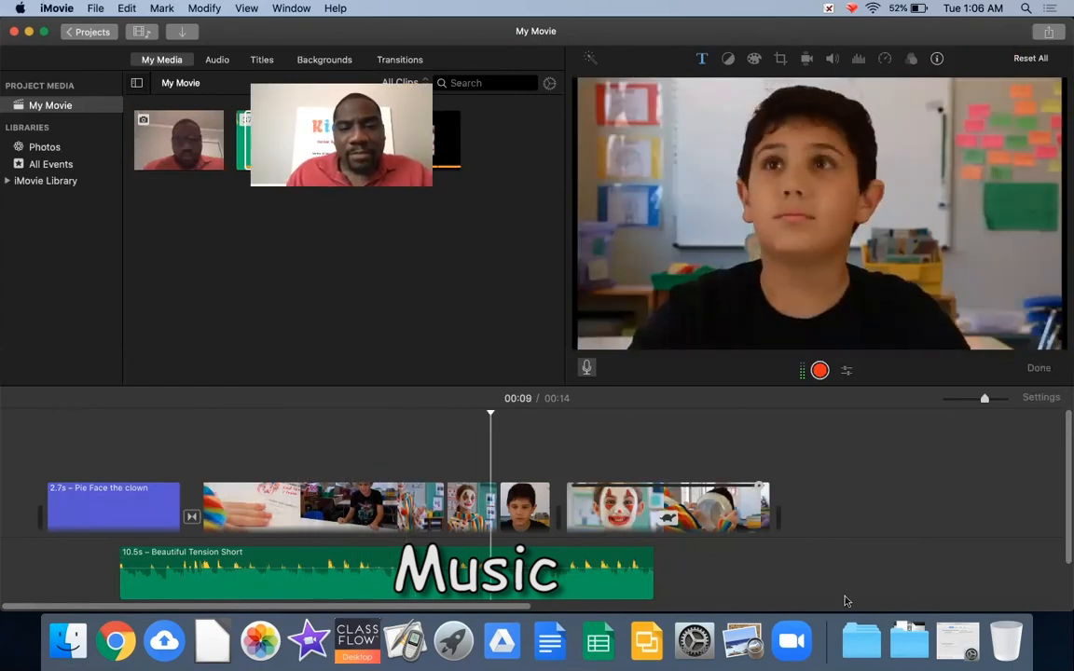
click(688, 470)
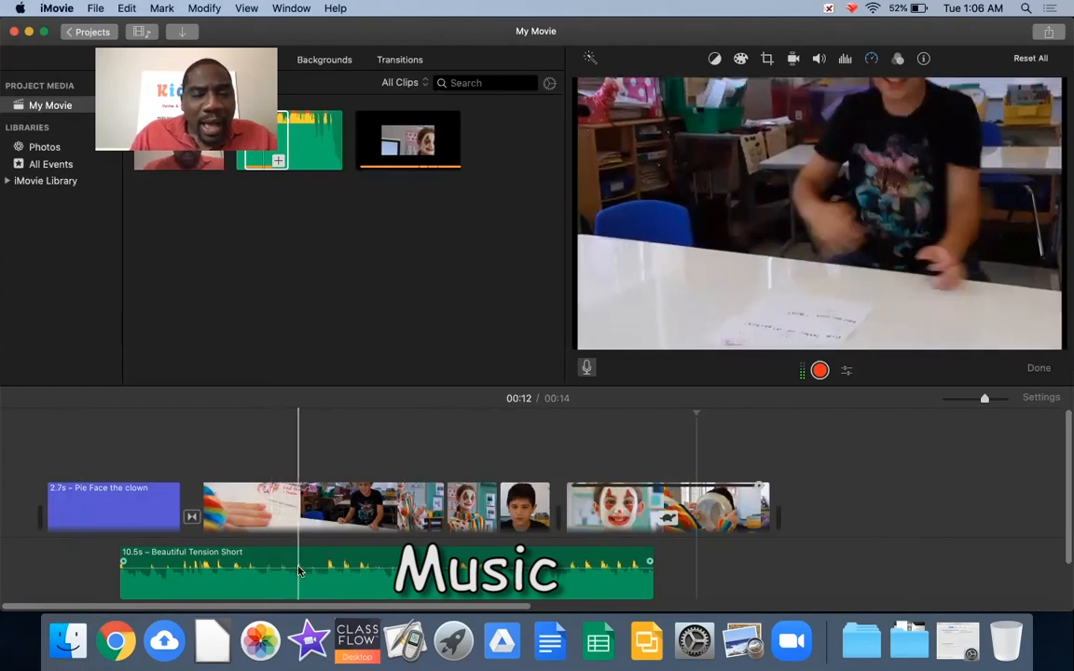
Lower the volume of the Beautiful Tension Short clip, previewing the movie between adjustments, and return the playhead to the movie's start.
click(299, 571)
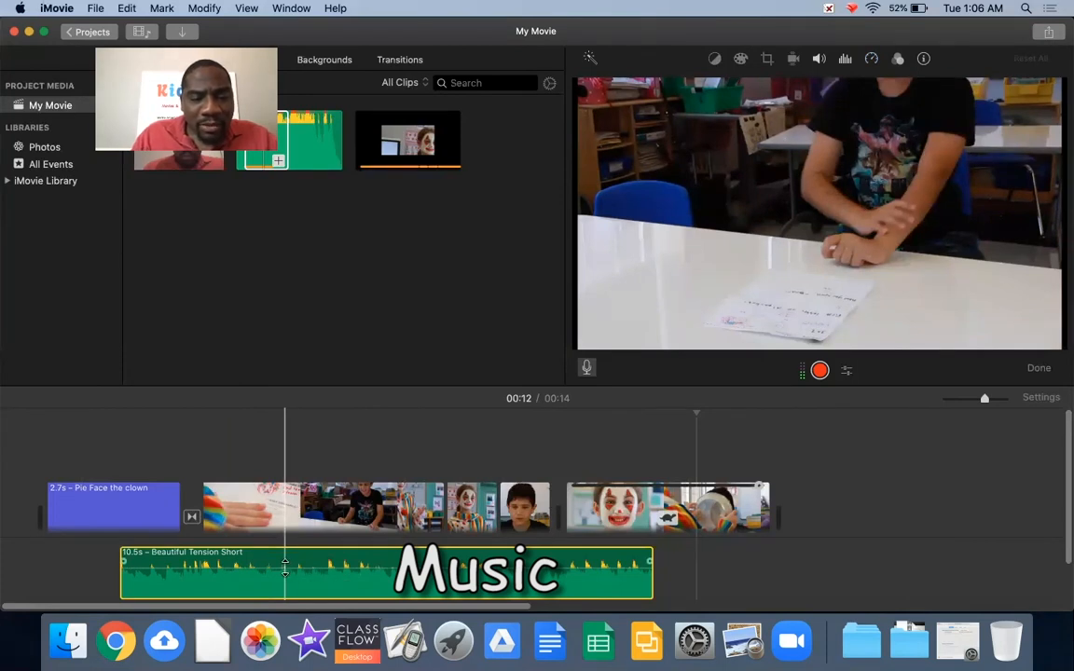
drag(295, 566, 293, 586)
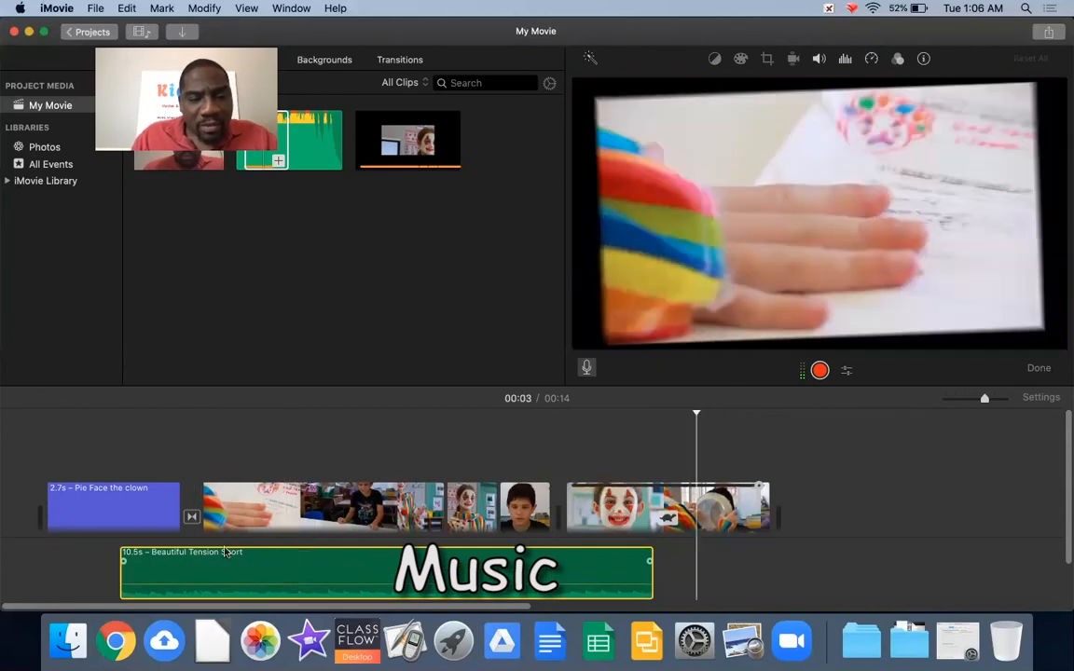
key(space)
drag(249, 585, 249, 571)
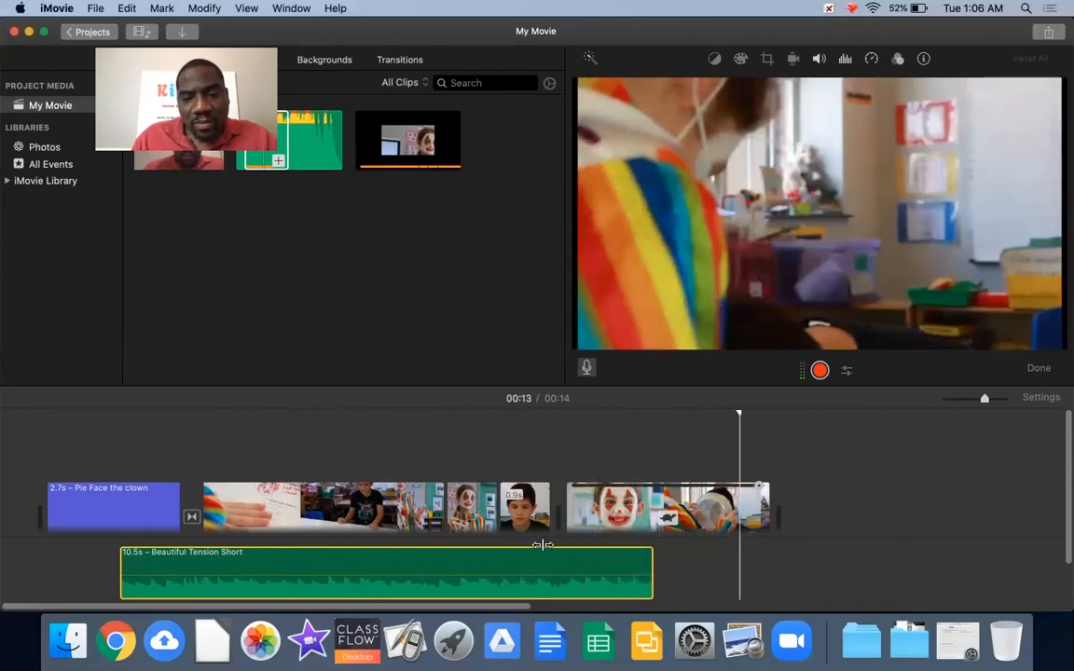
key(space)
drag(501, 574, 500, 571)
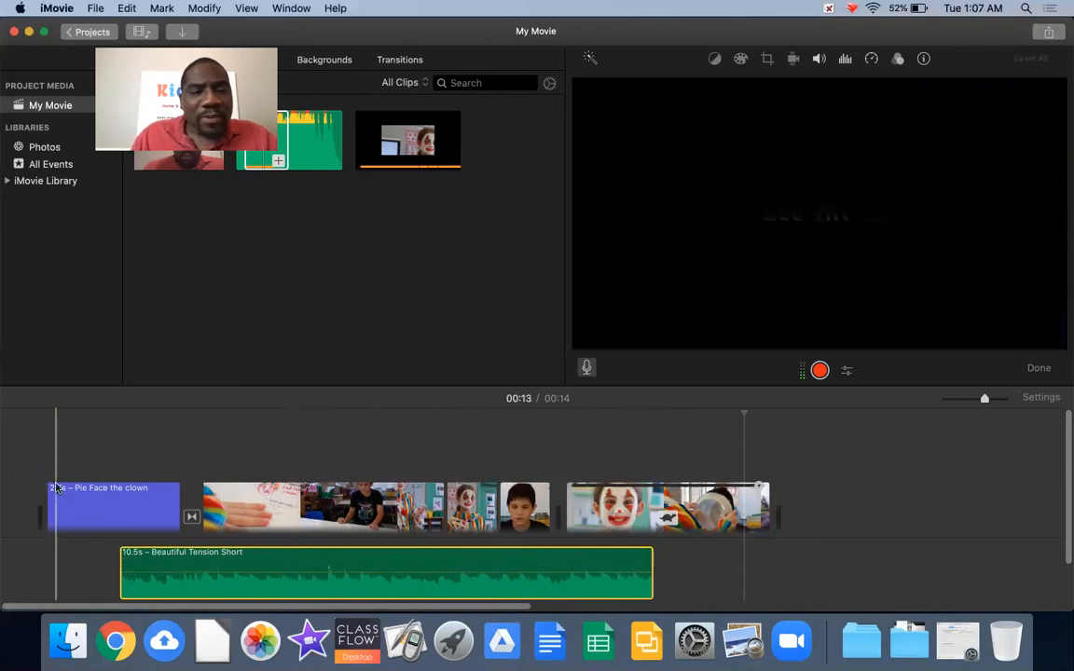
click(52, 414)
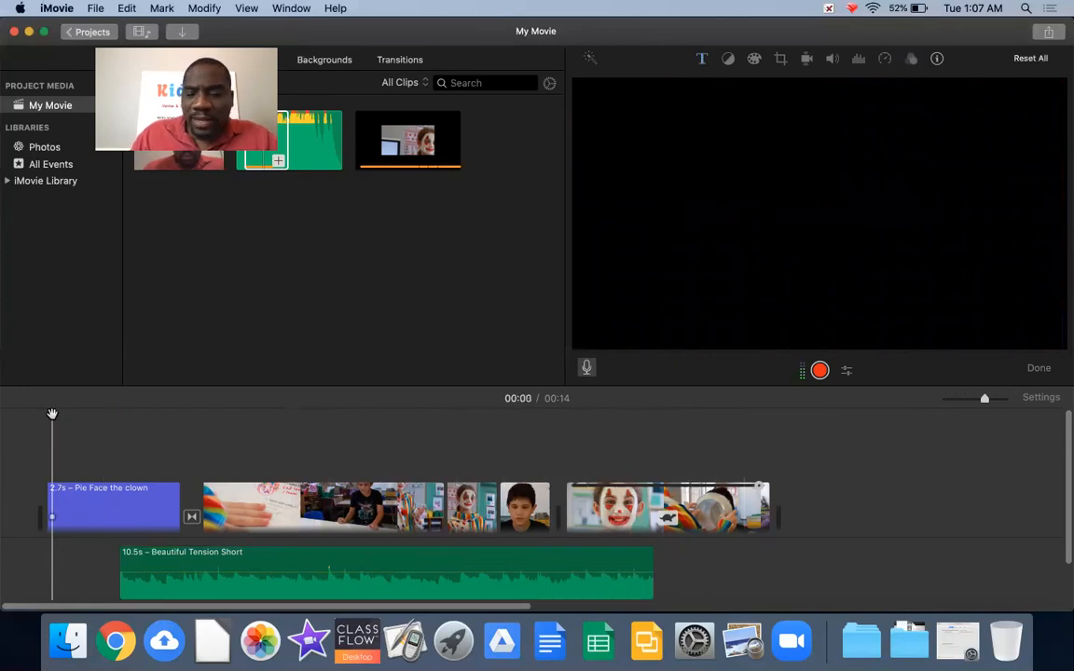